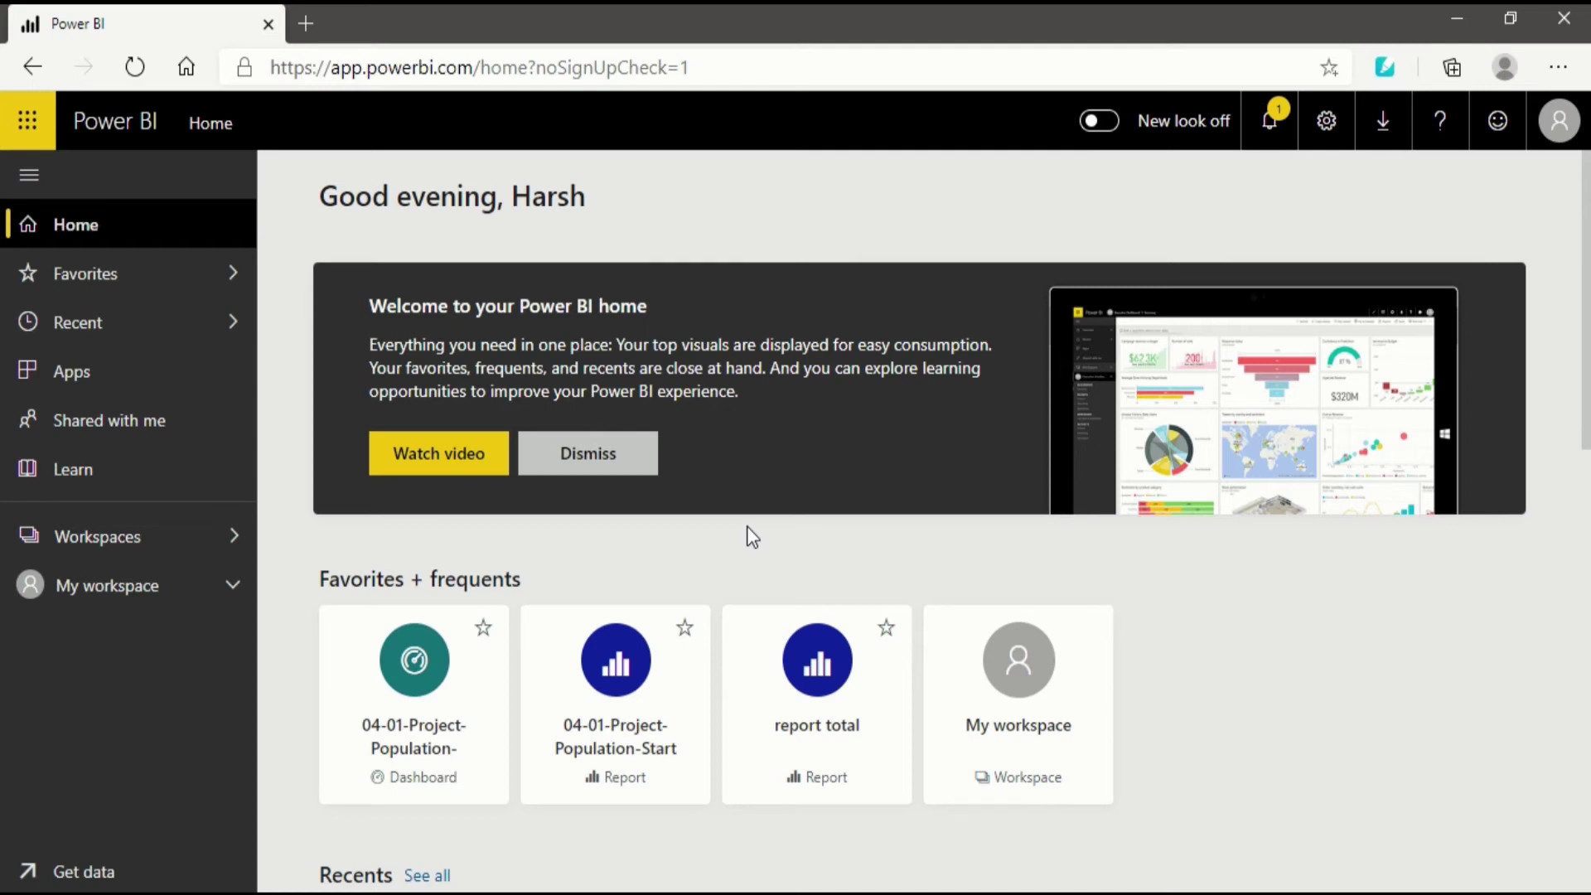
# - Open the "report total" report from My workspace
pyautogui.click(234, 587)
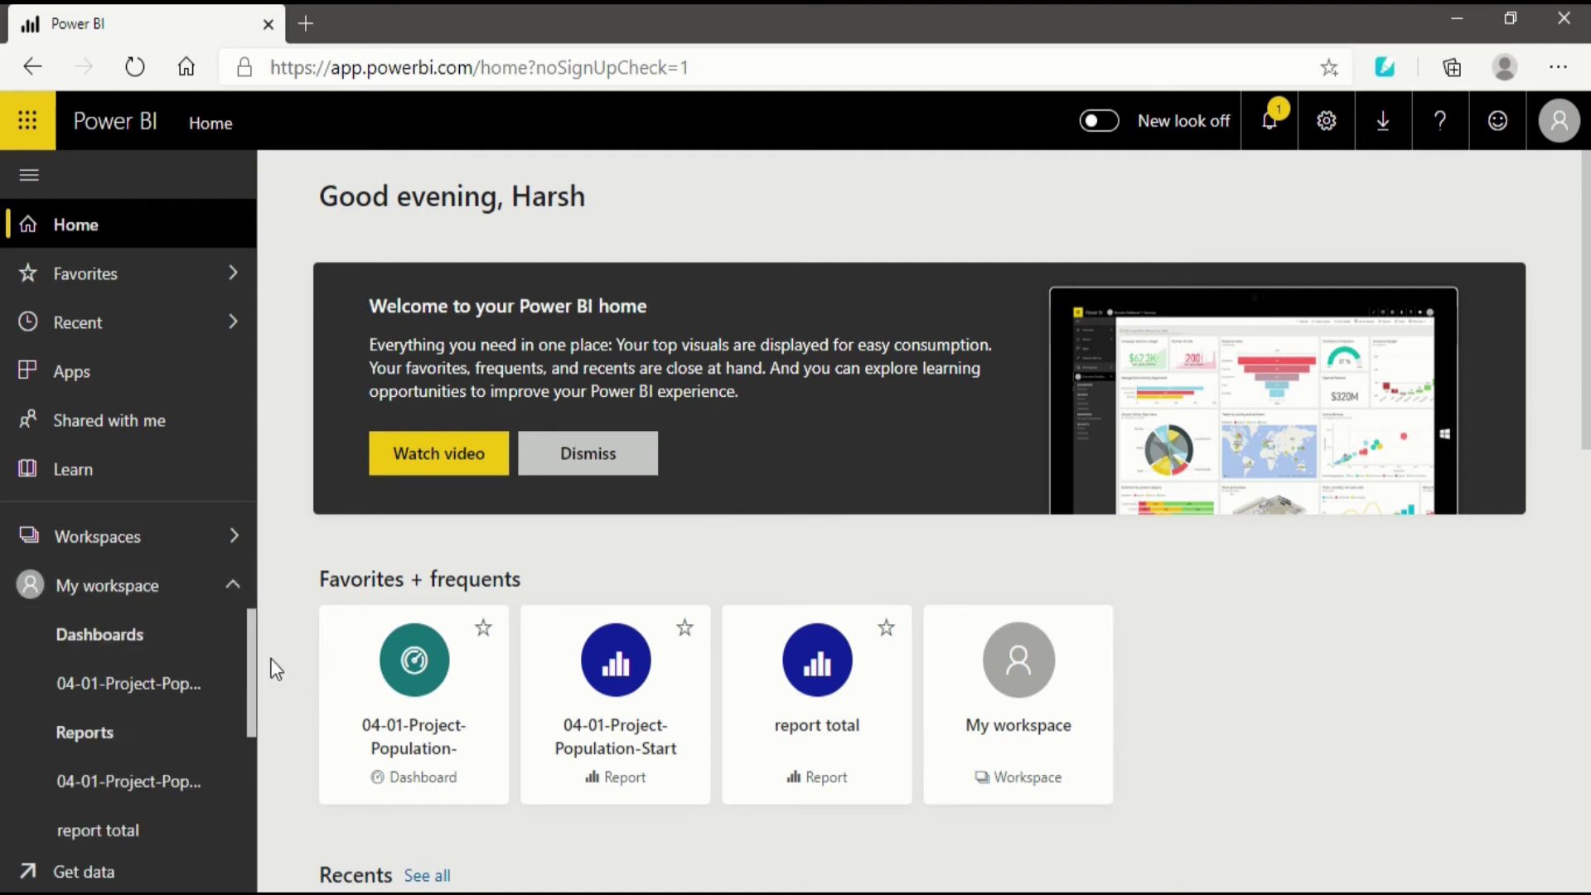
pyautogui.moveTo(251, 657); pyautogui.dragTo(246, 798)
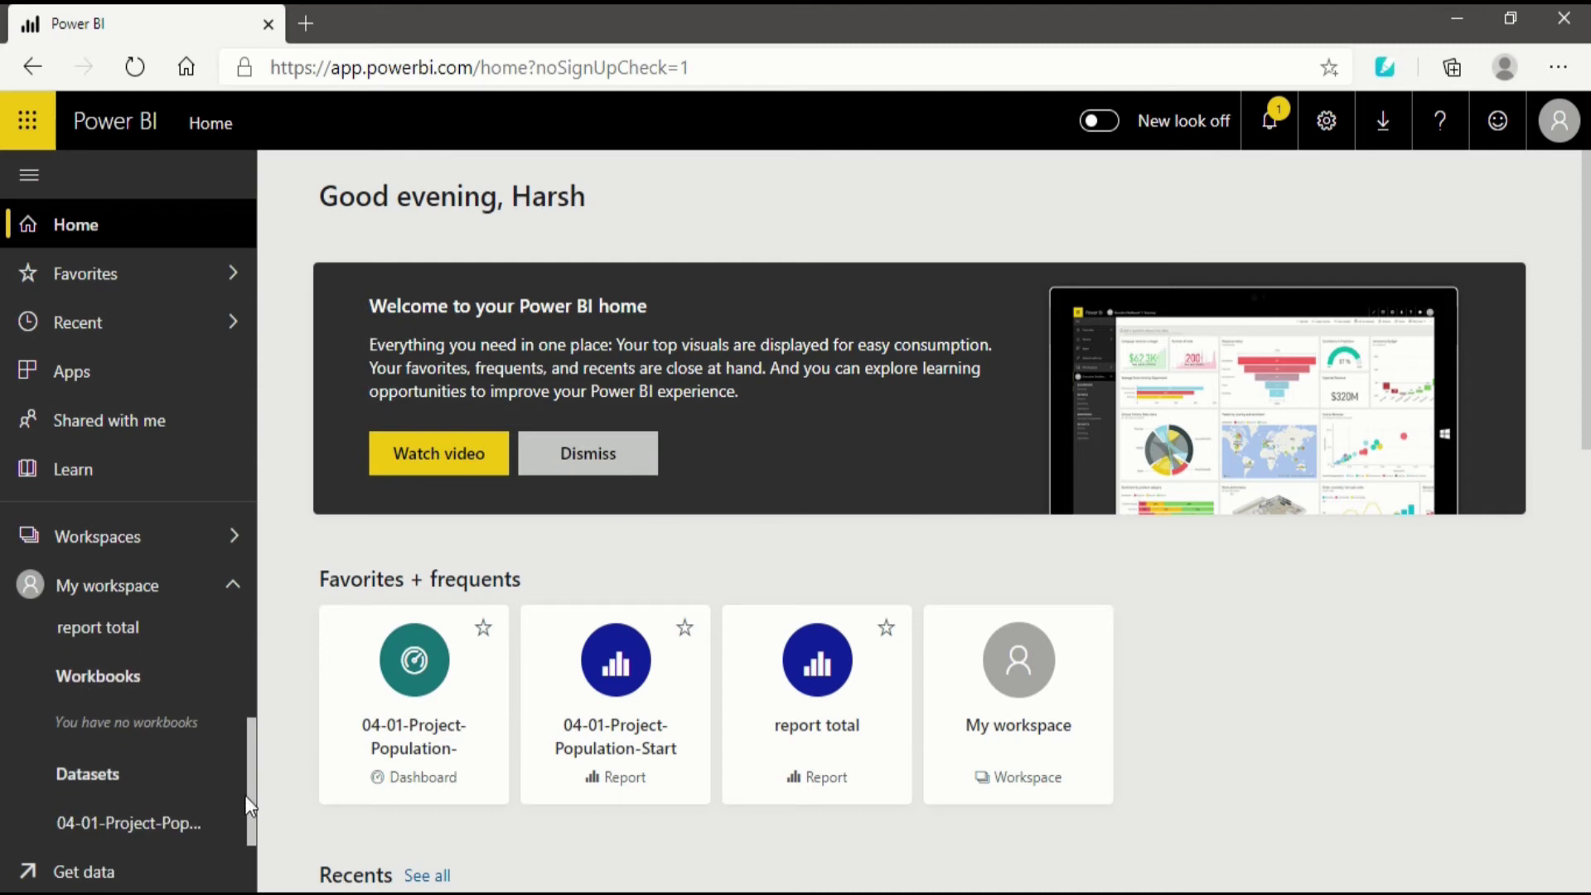
pyautogui.moveTo(246, 798); pyautogui.dragTo(264, 690)
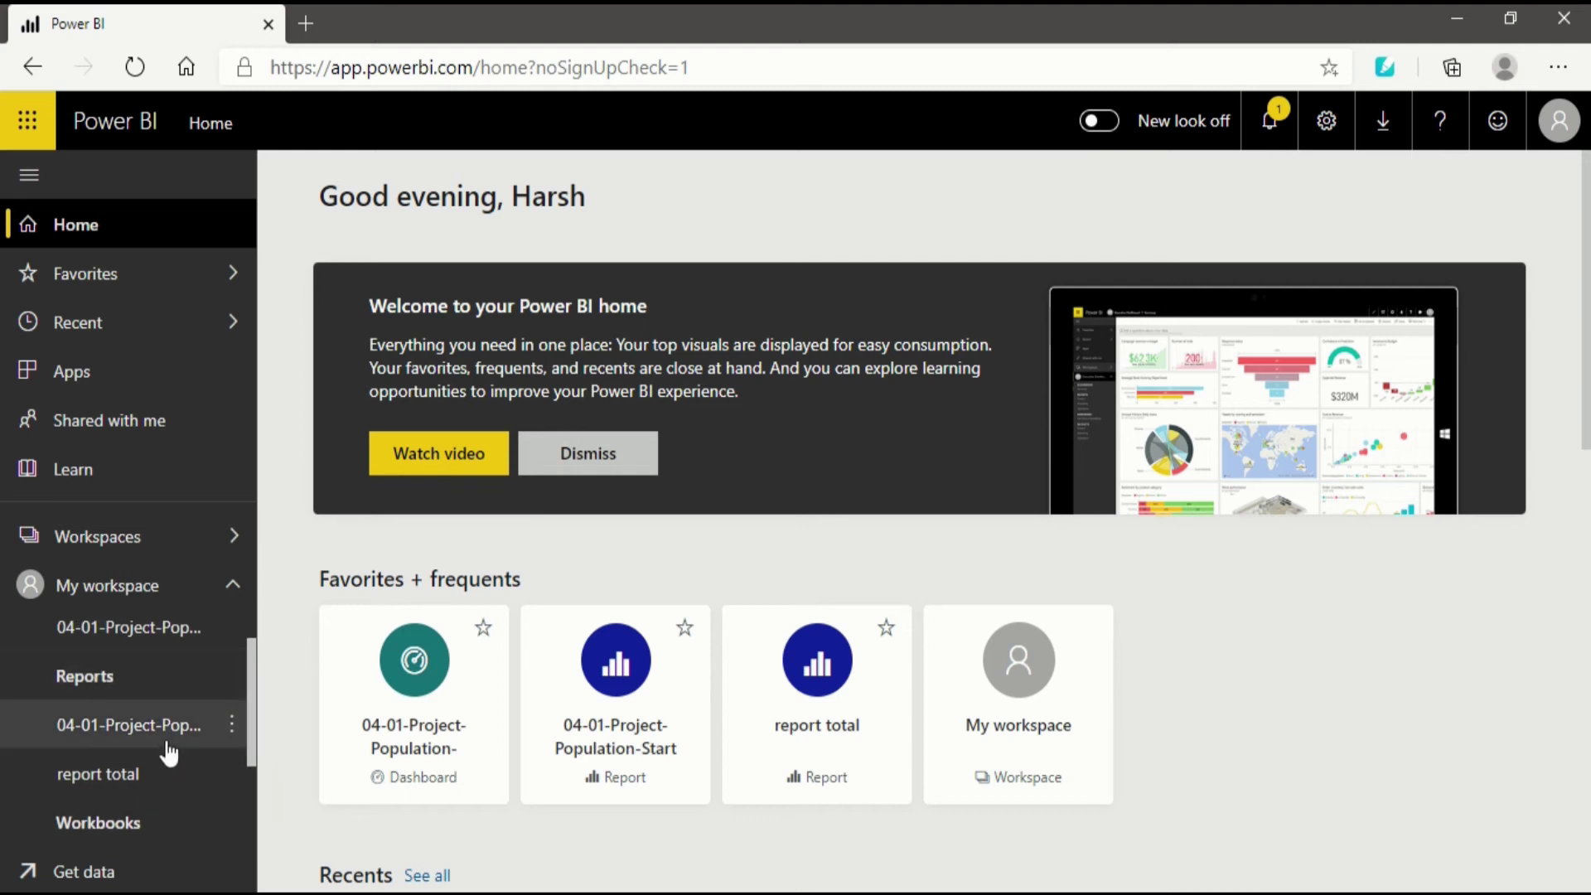
pyautogui.click(152, 783)
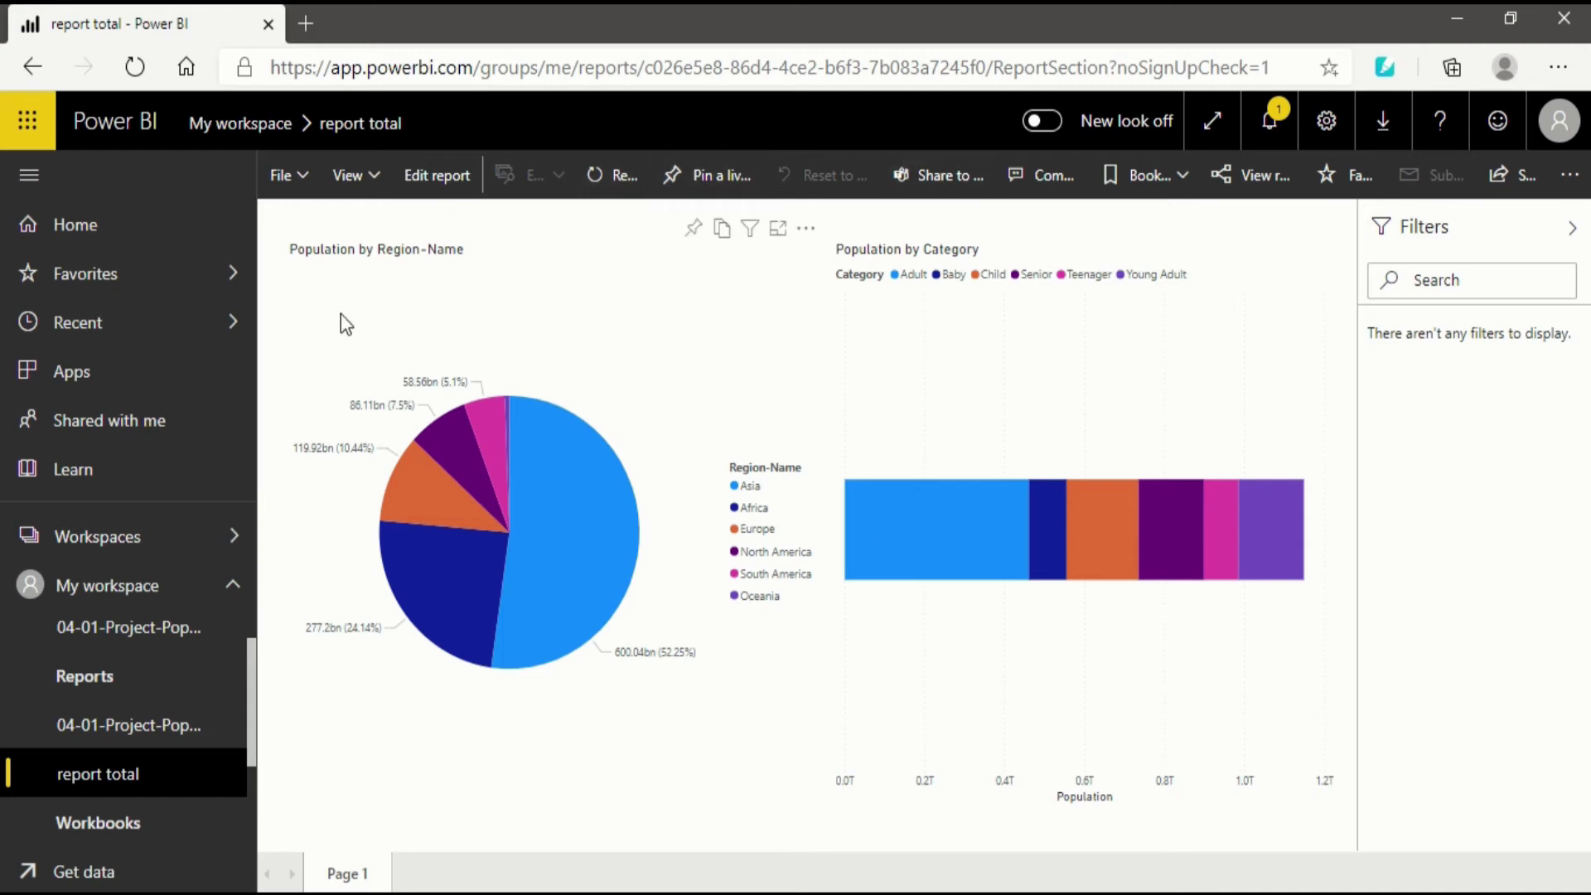
pyautogui.click(290, 178)
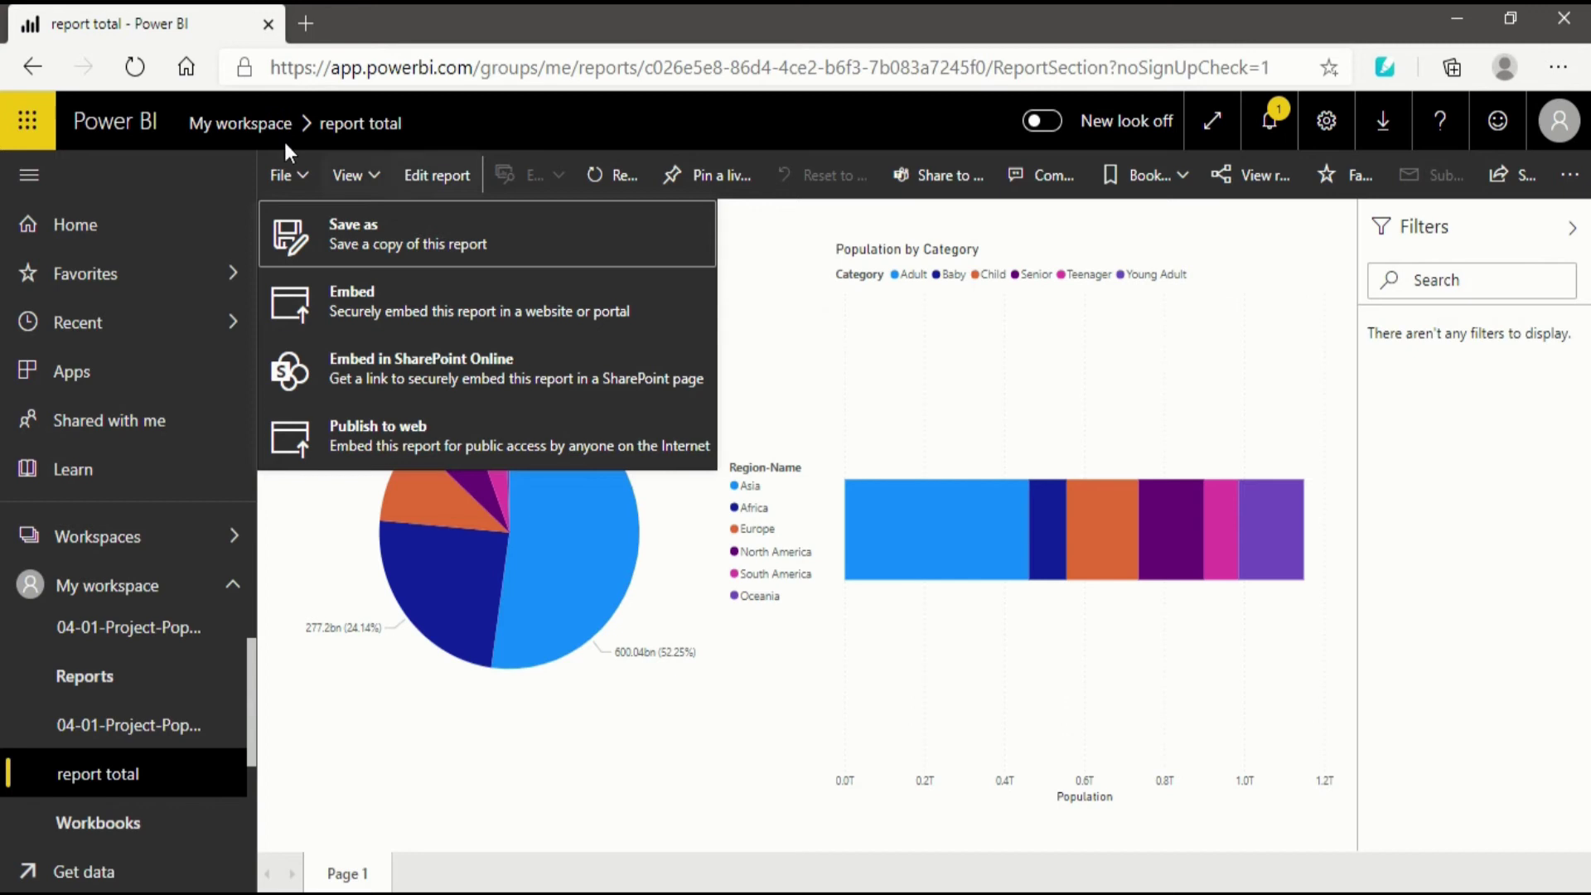
pyautogui.click(355, 186)
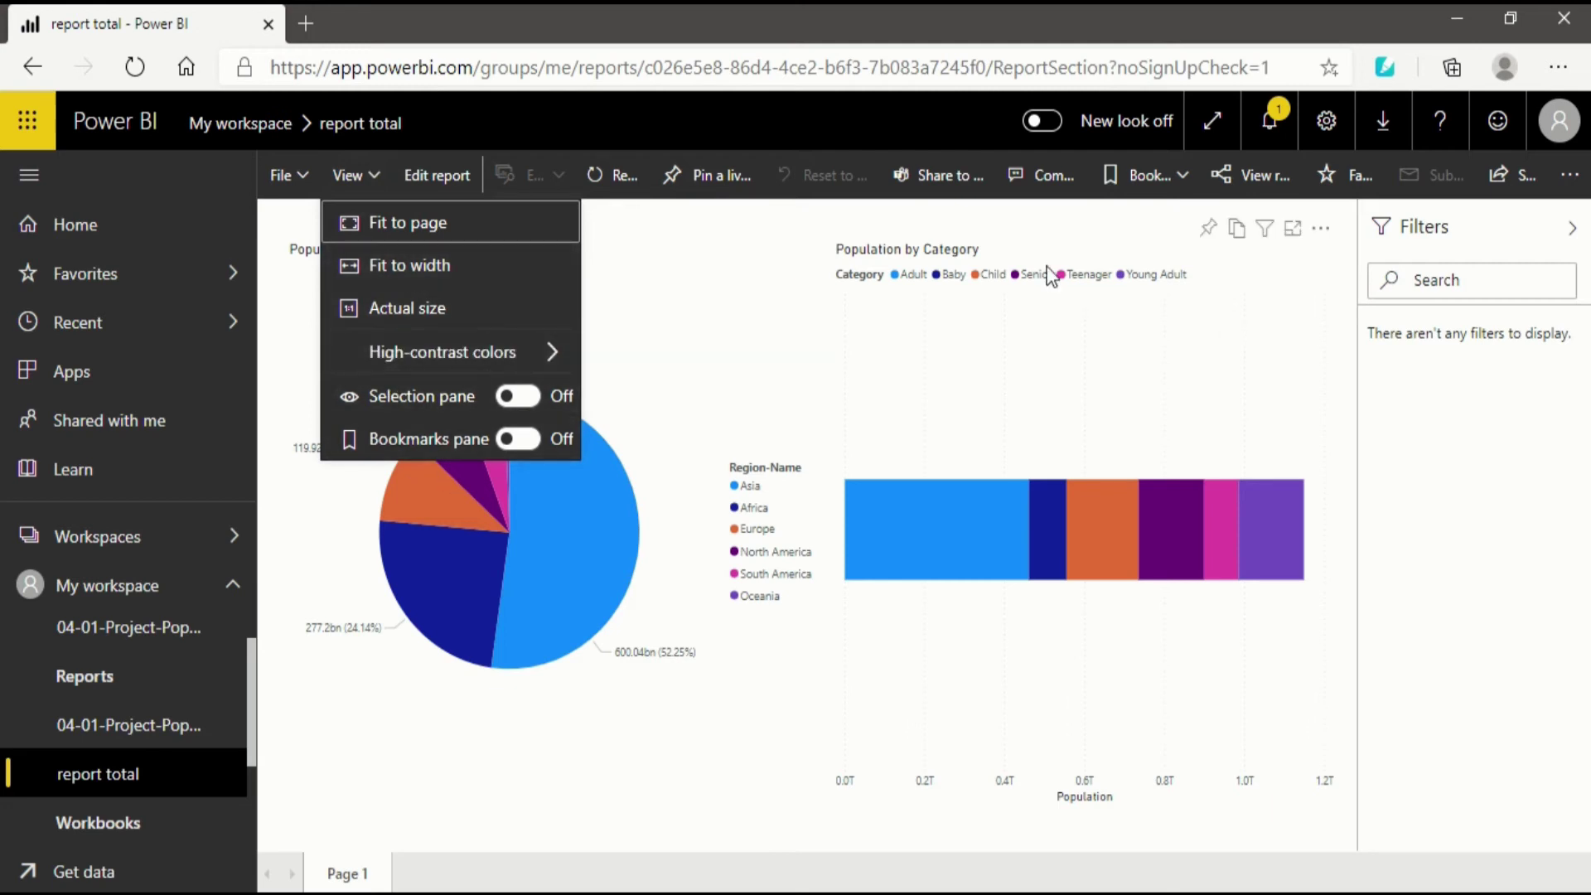
pyautogui.click(366, 177)
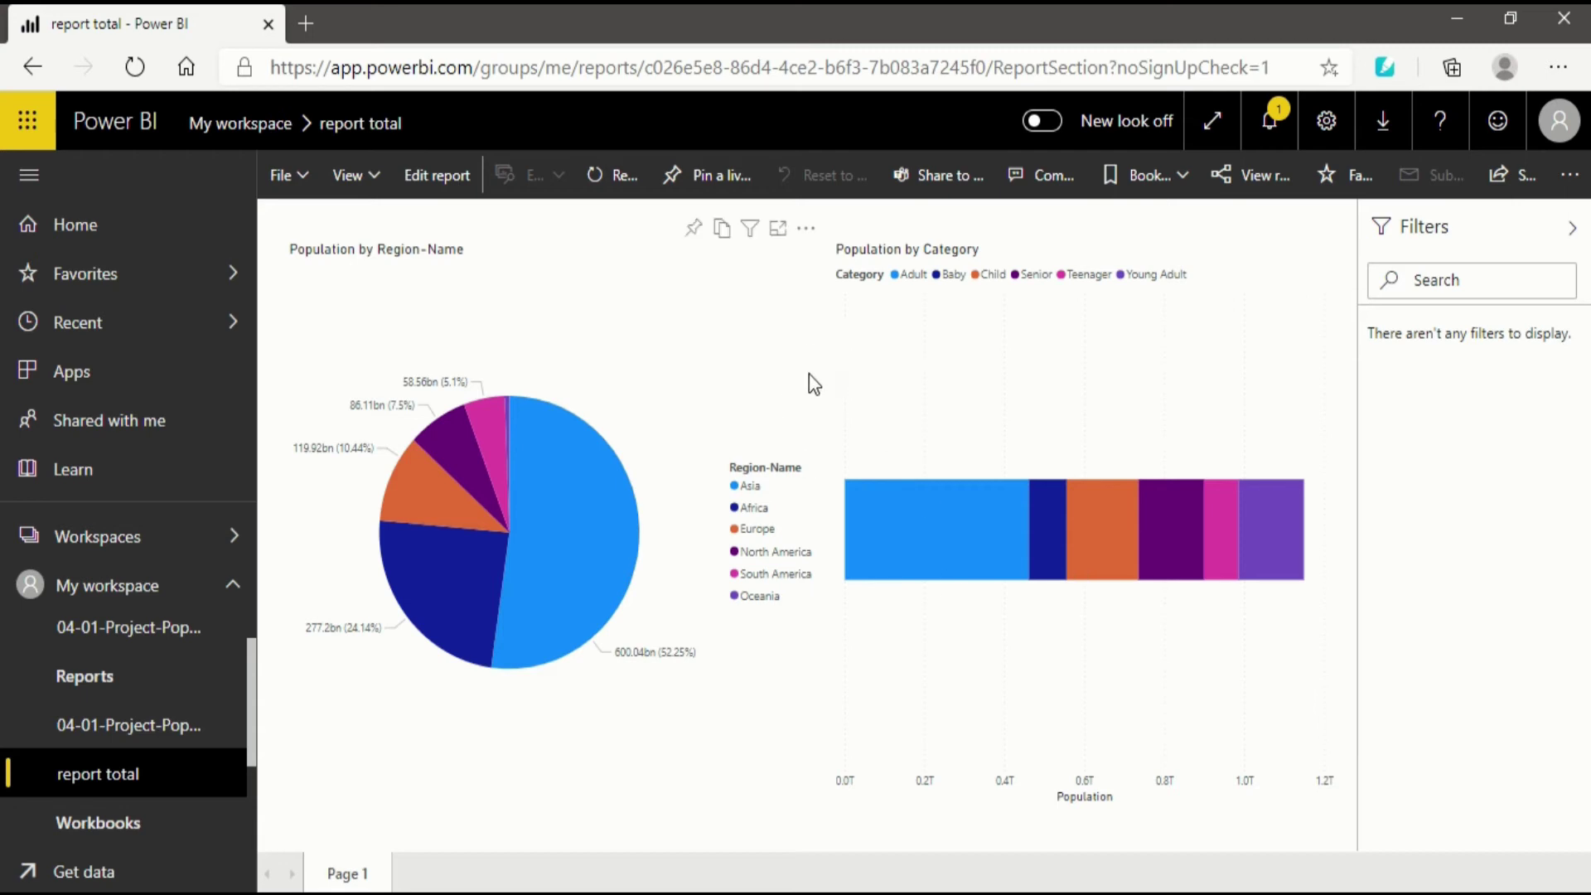
# - Open the report for editing and shorten the Population by Category chart from below to about half its height
pyautogui.click(923, 391)
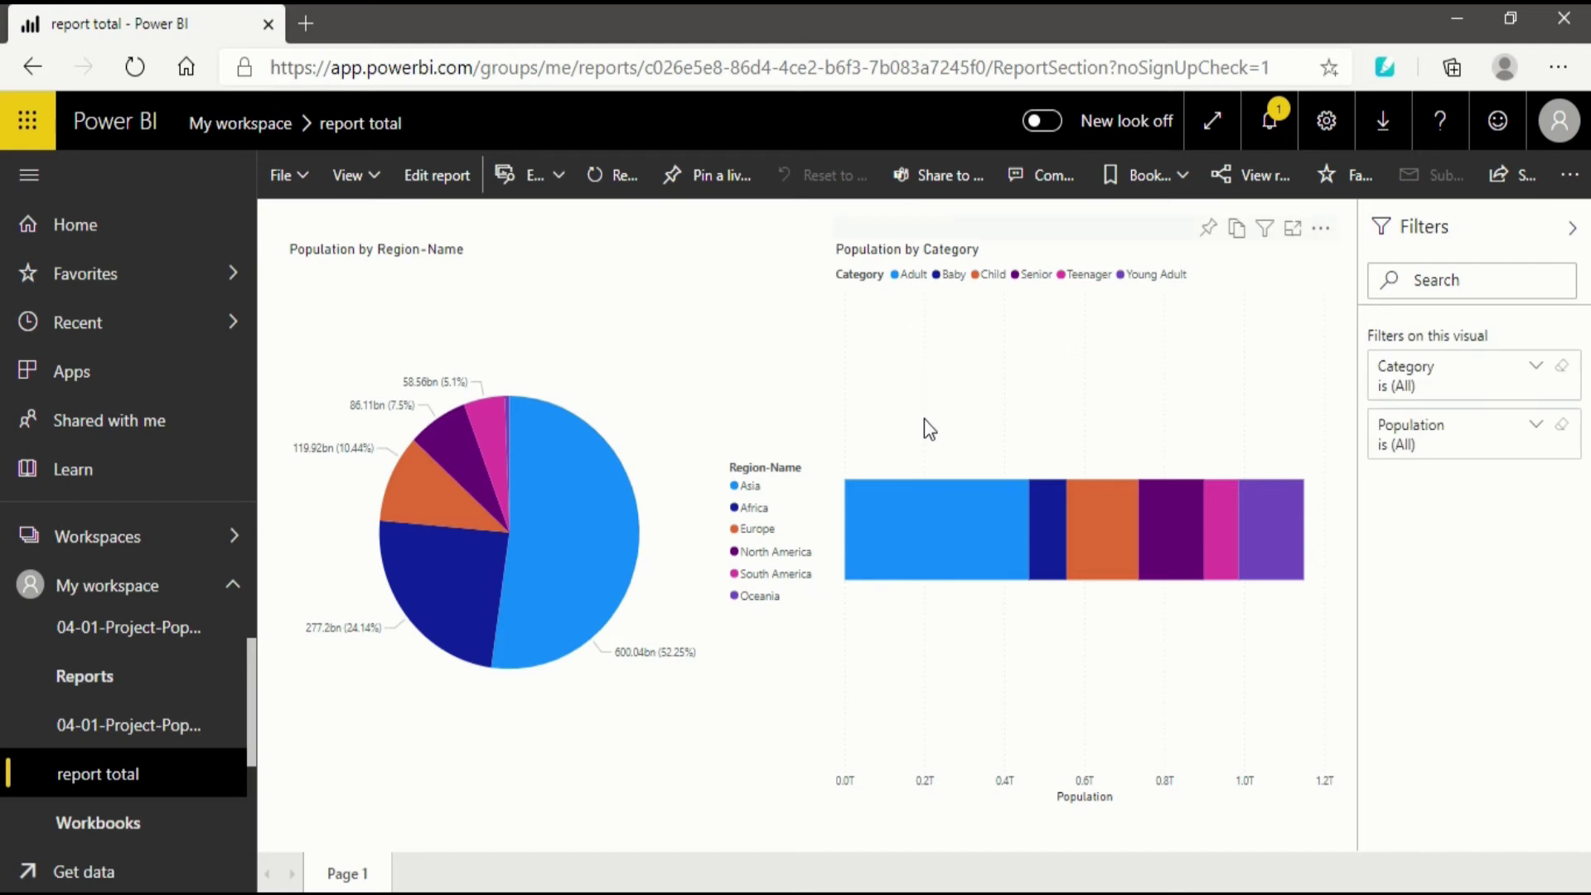
pyautogui.click(445, 195)
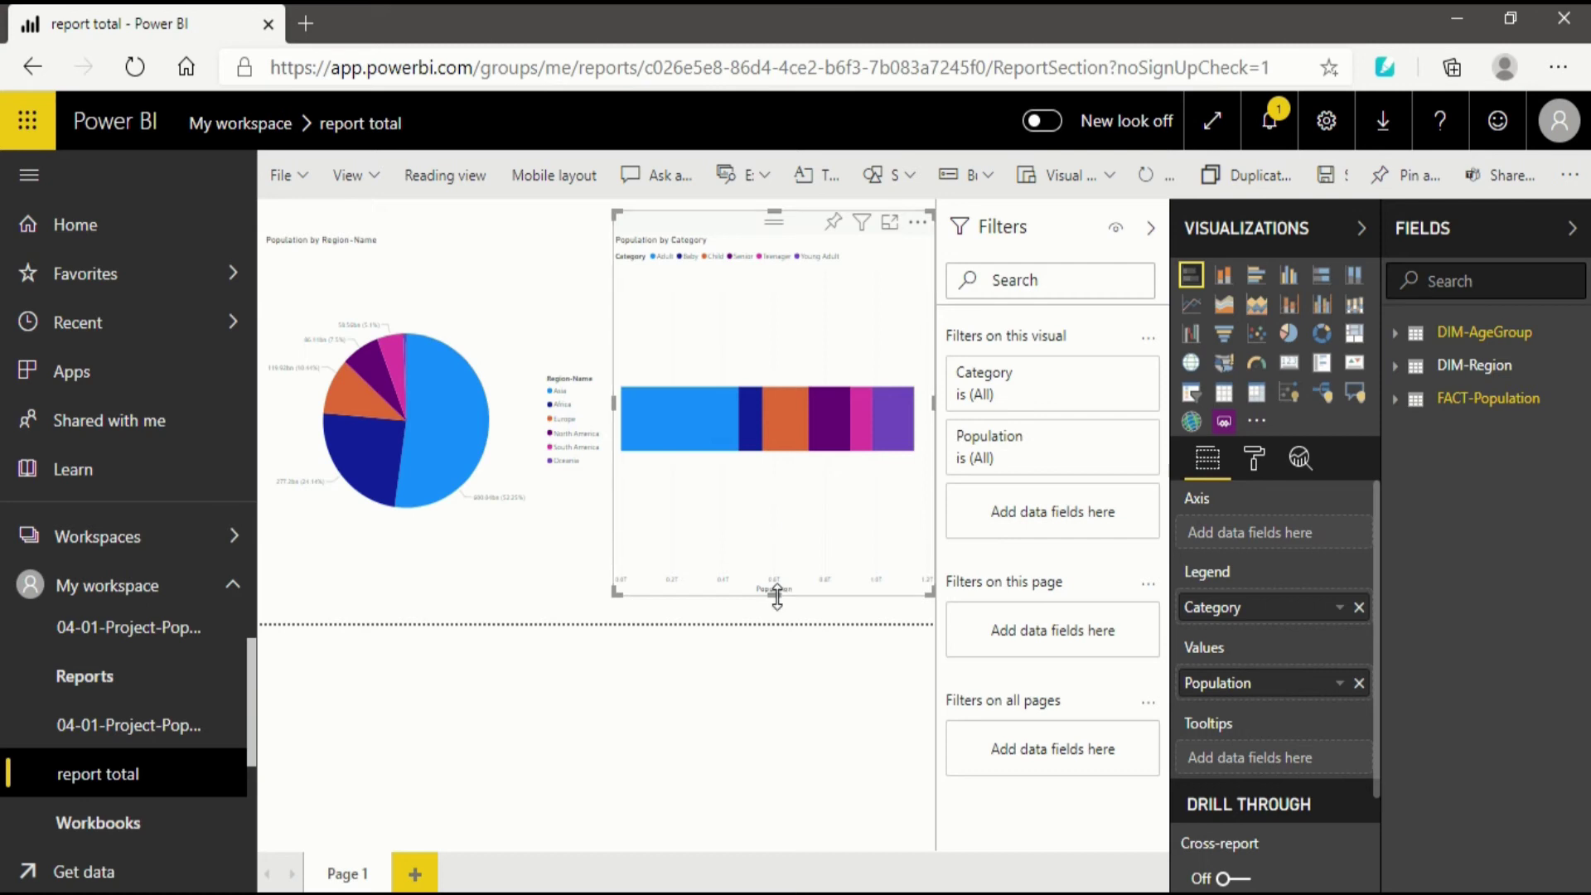
pyautogui.moveTo(777, 595); pyautogui.dragTo(787, 405)
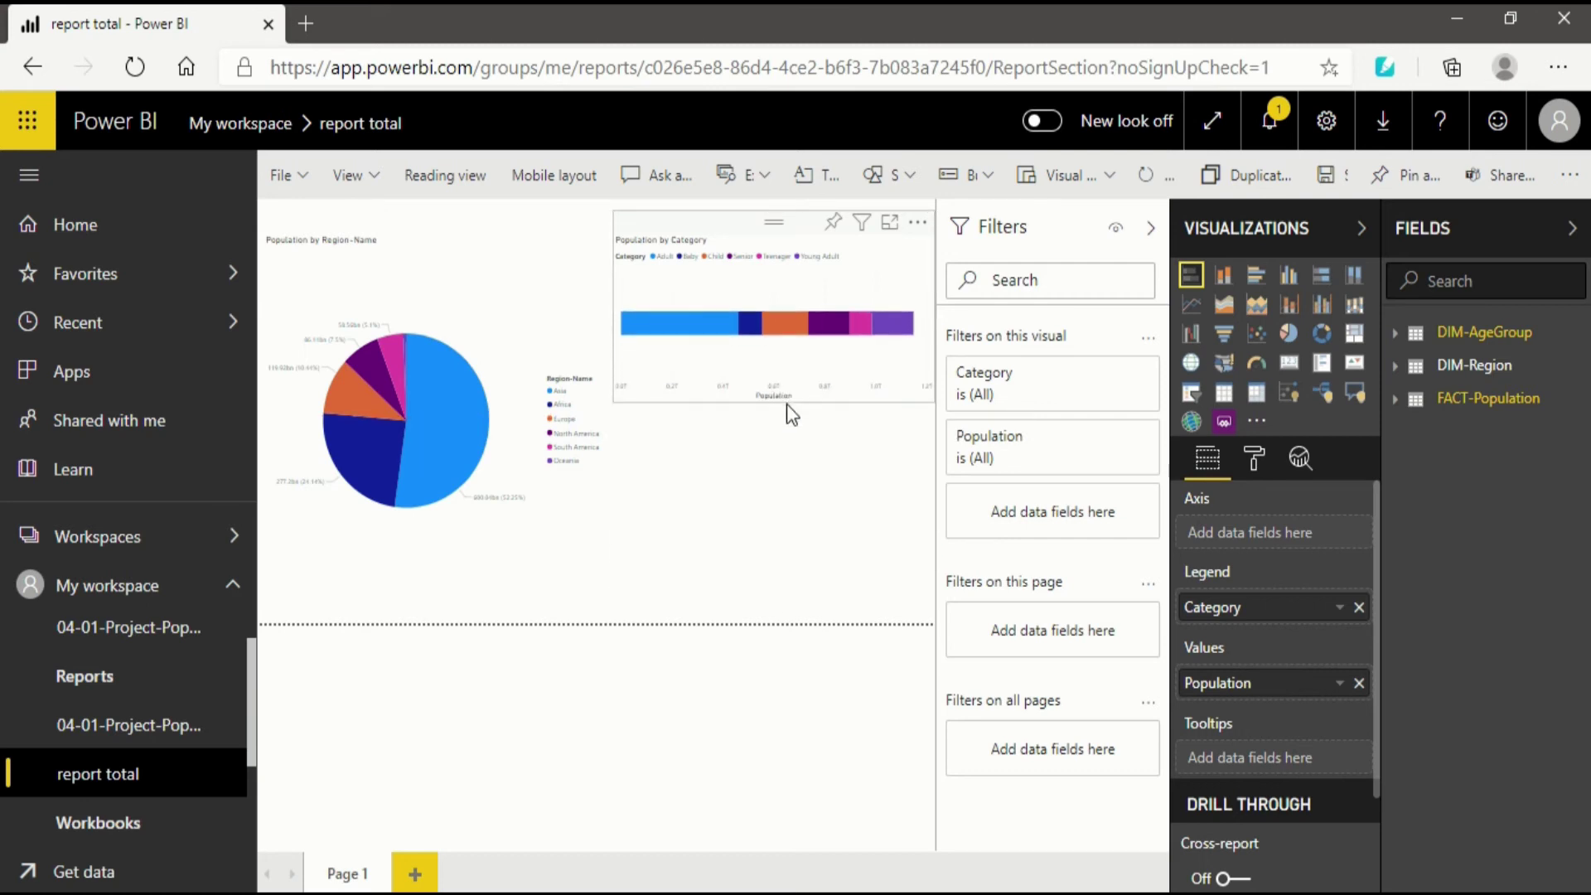
pyautogui.click(809, 481)
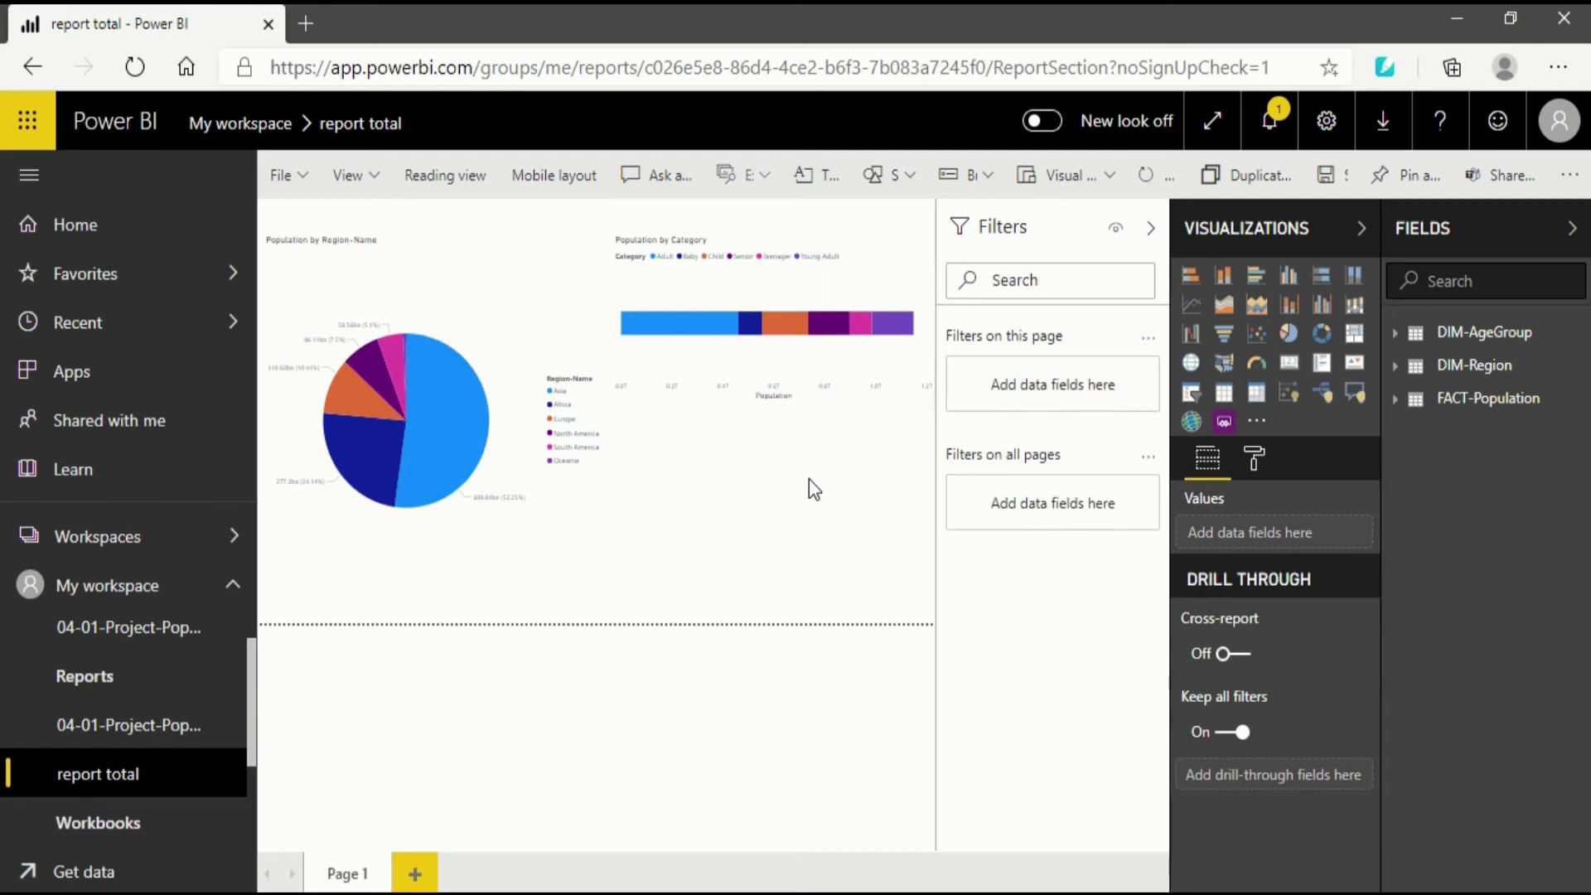
# - Add a line chart below the Population by Category chart, with population female as values and Year on the axis
pyautogui.click(1191, 306)
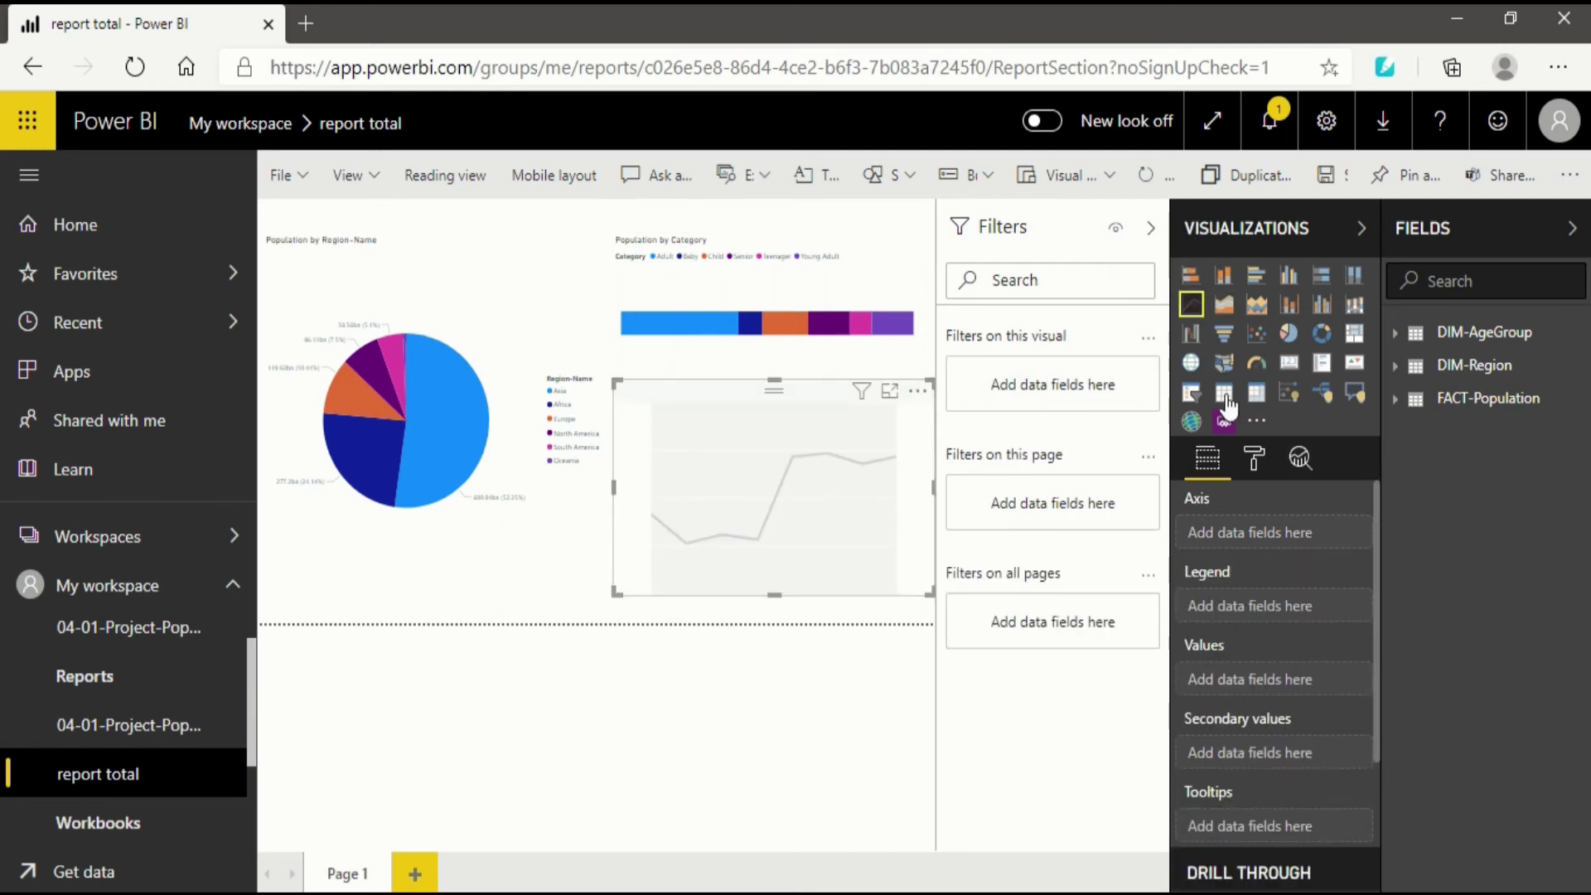
pyautogui.click(1405, 404)
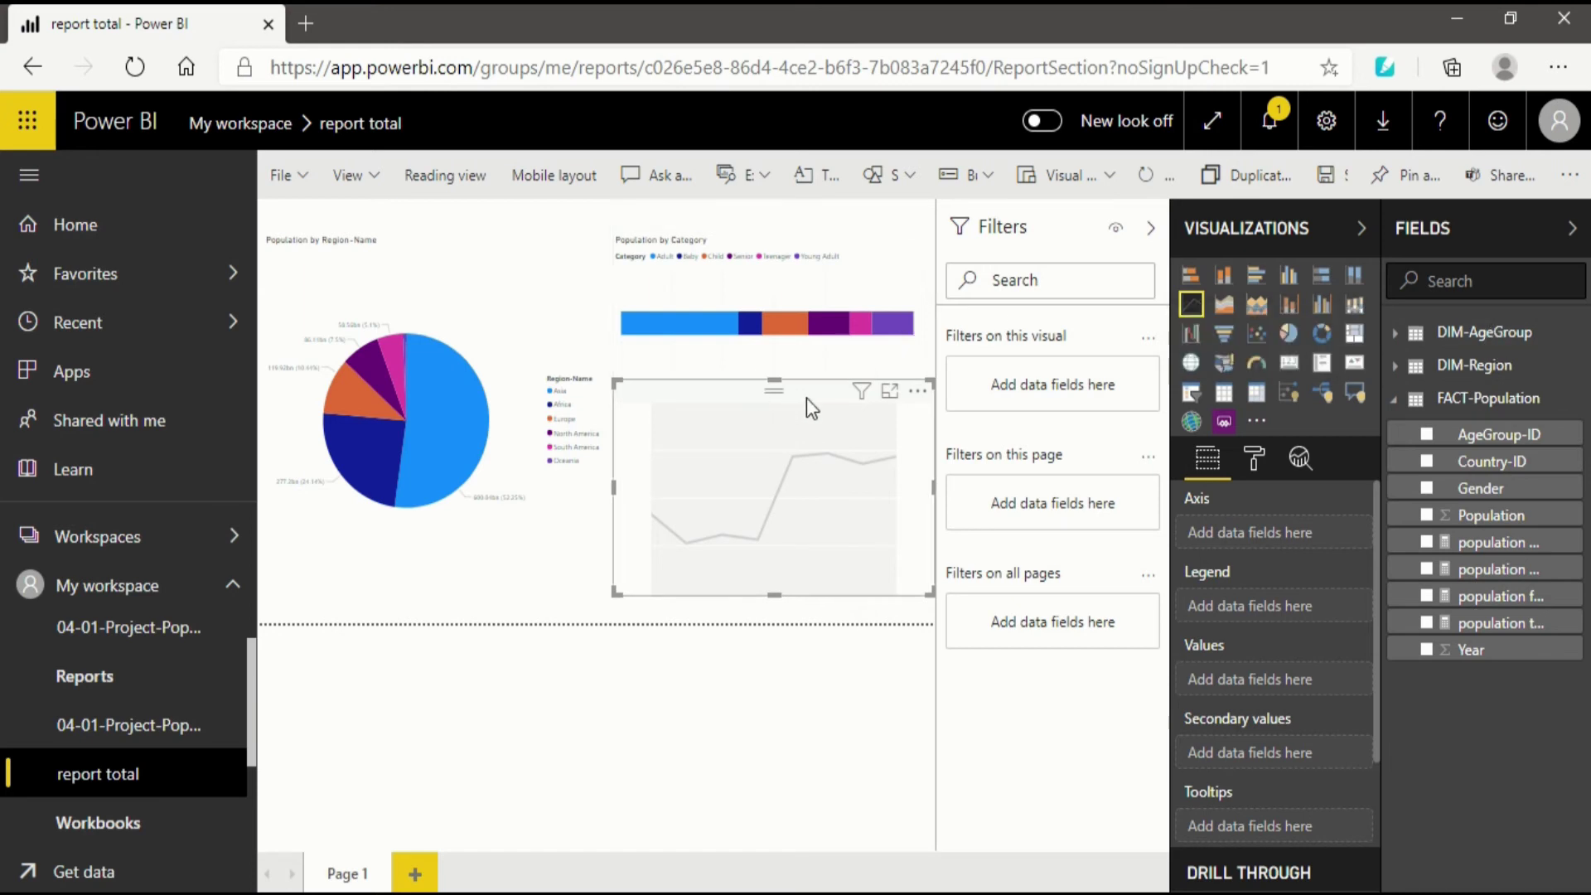
pyautogui.click(1504, 279)
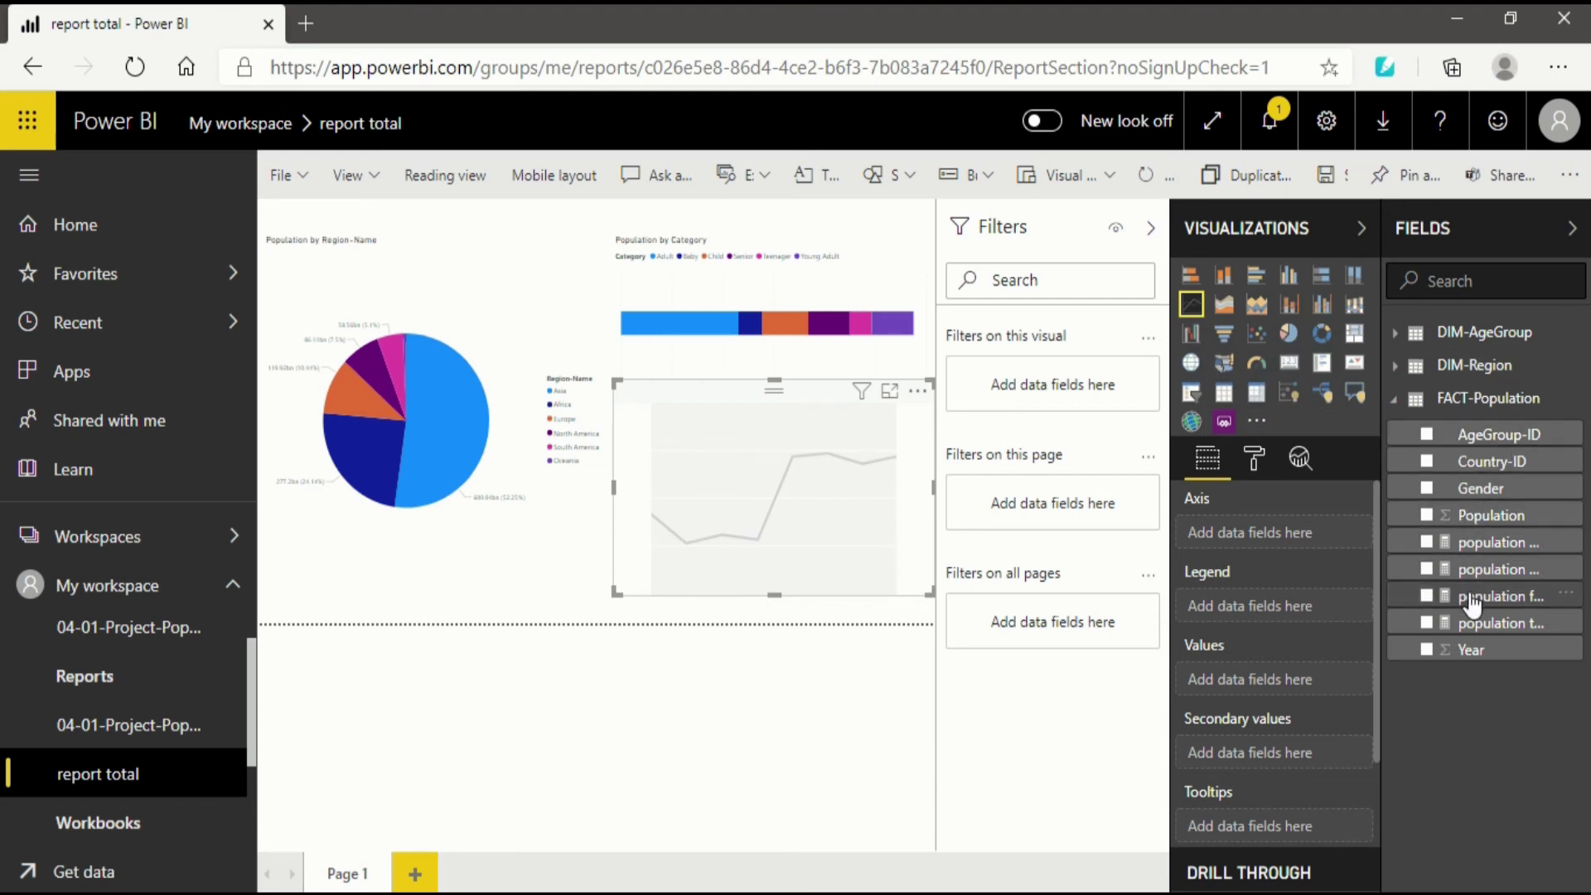
pyautogui.moveTo(1473, 603); pyautogui.dragTo(1271, 643)
pyautogui.moveTo(1467, 603); pyautogui.dragTo(1256, 683)
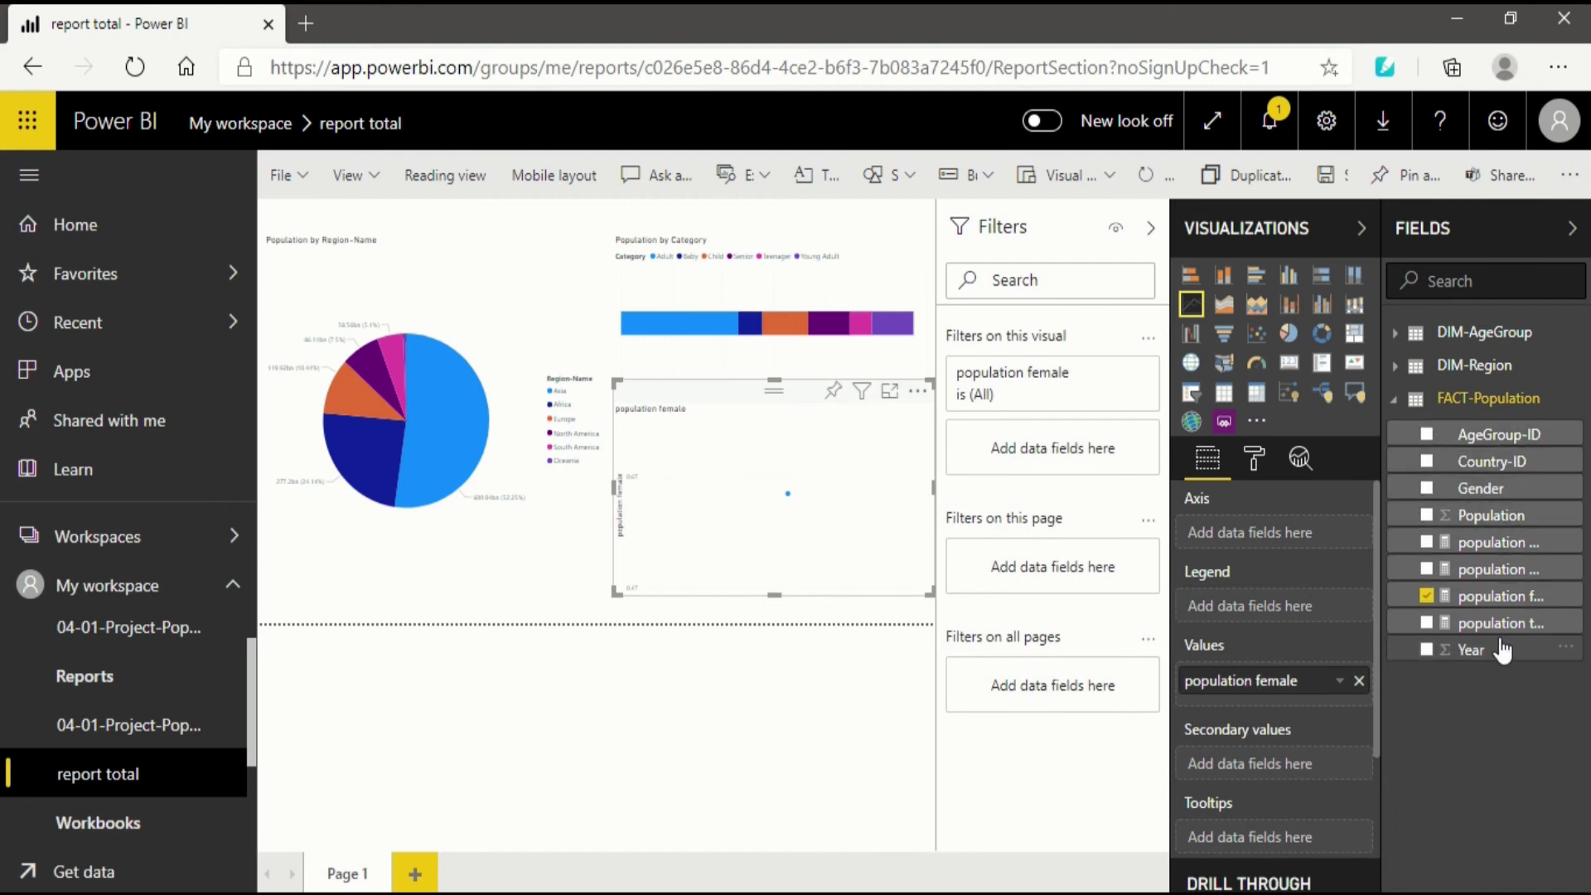
pyautogui.moveTo(1495, 650); pyautogui.dragTo(1262, 522)
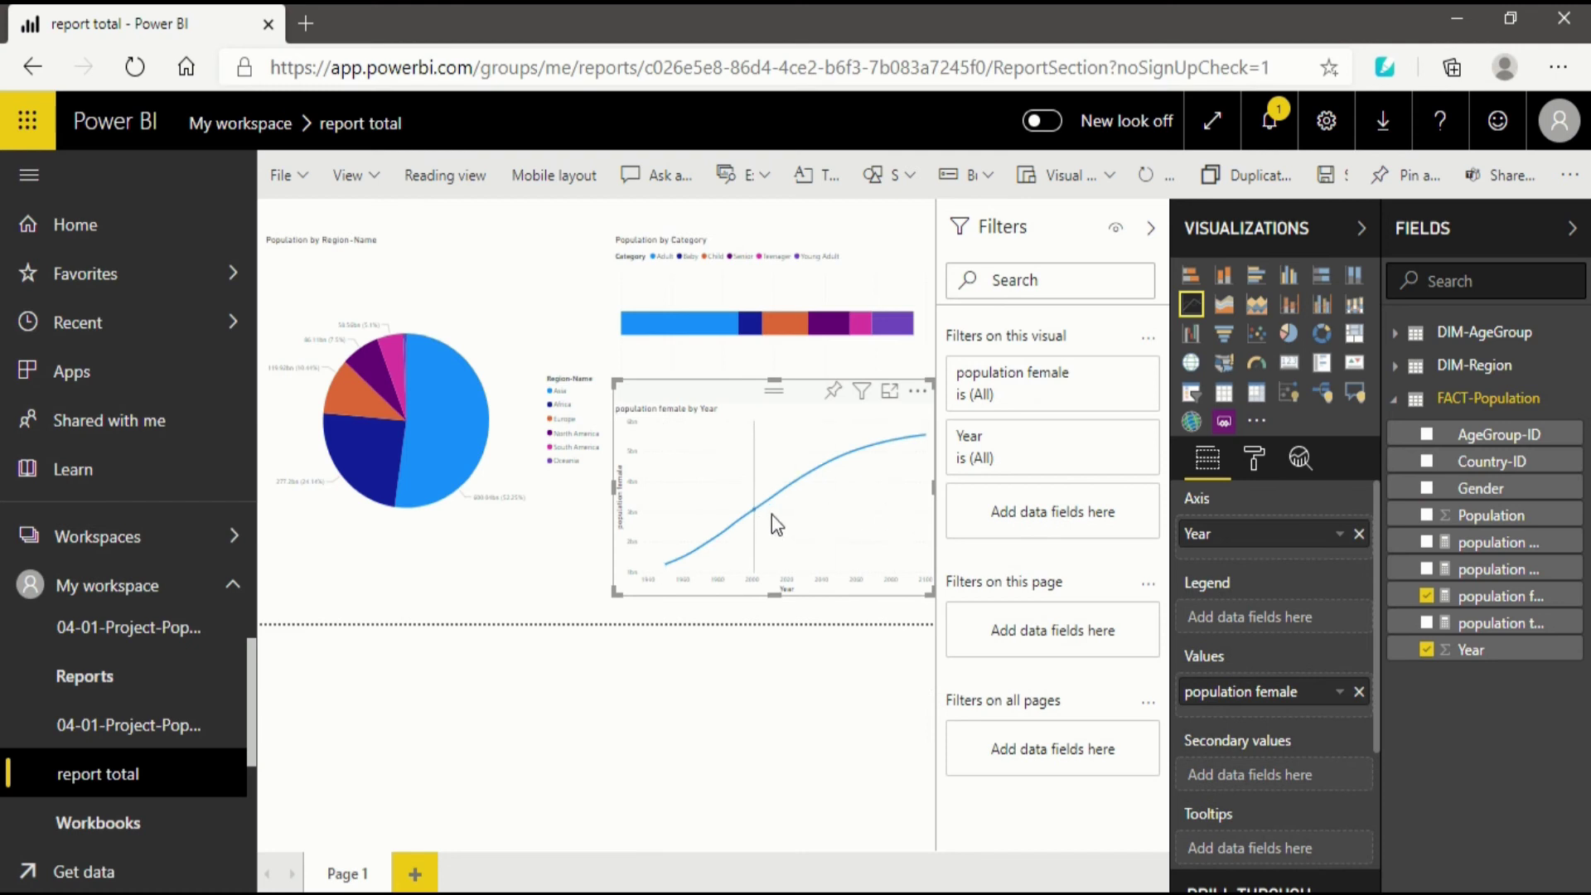
pyautogui.moveTo(872, 494)
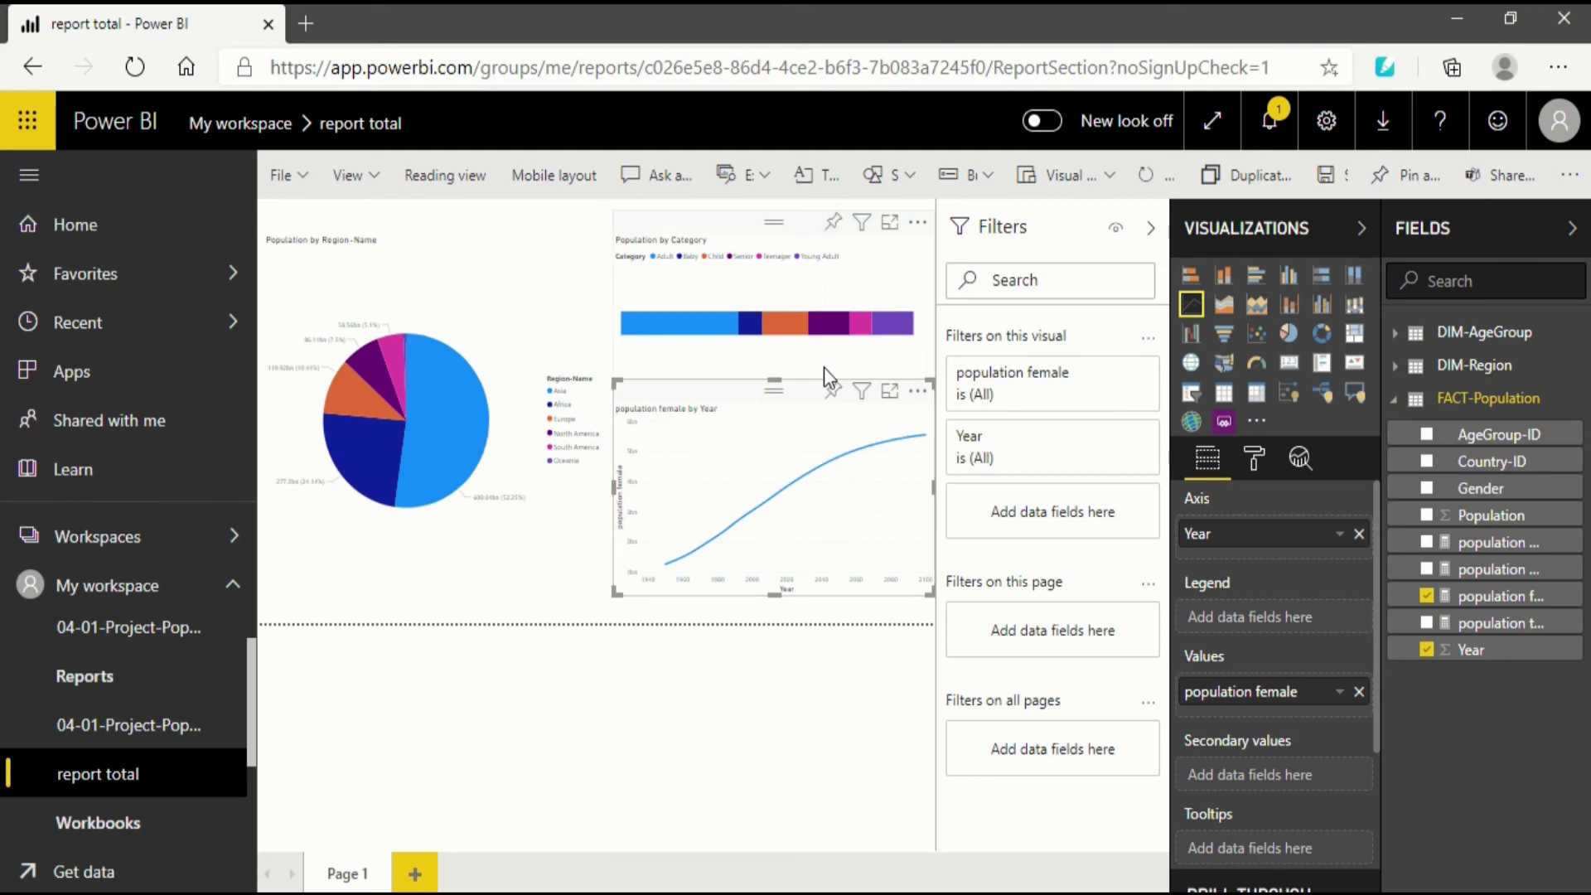
# - Return the report to reading view and save its changes
pyautogui.click(447, 176)
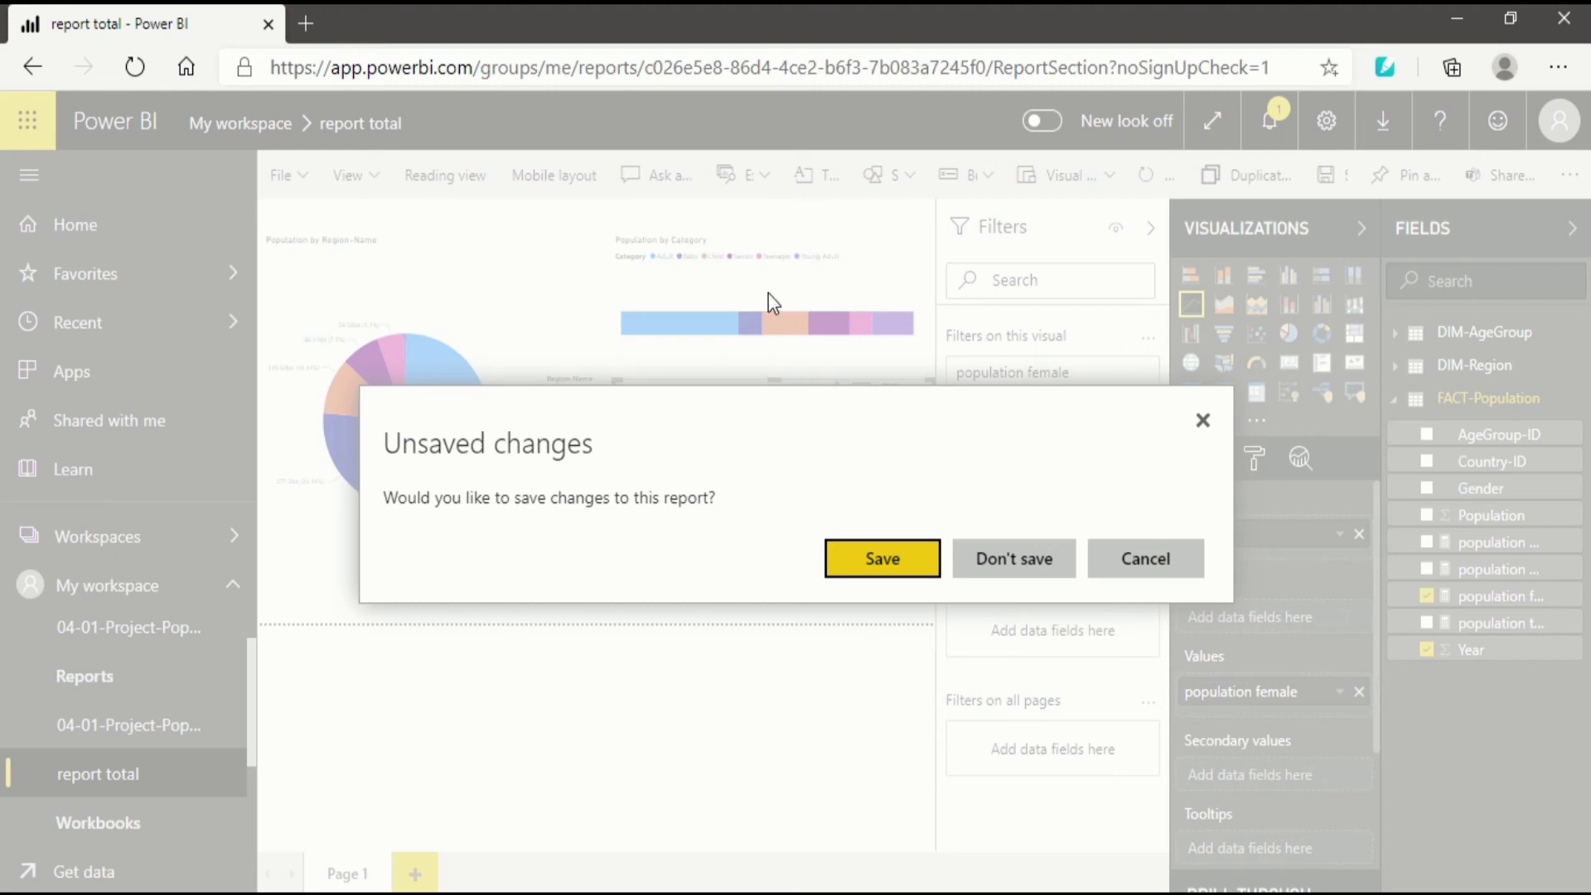
pyautogui.click(884, 561)
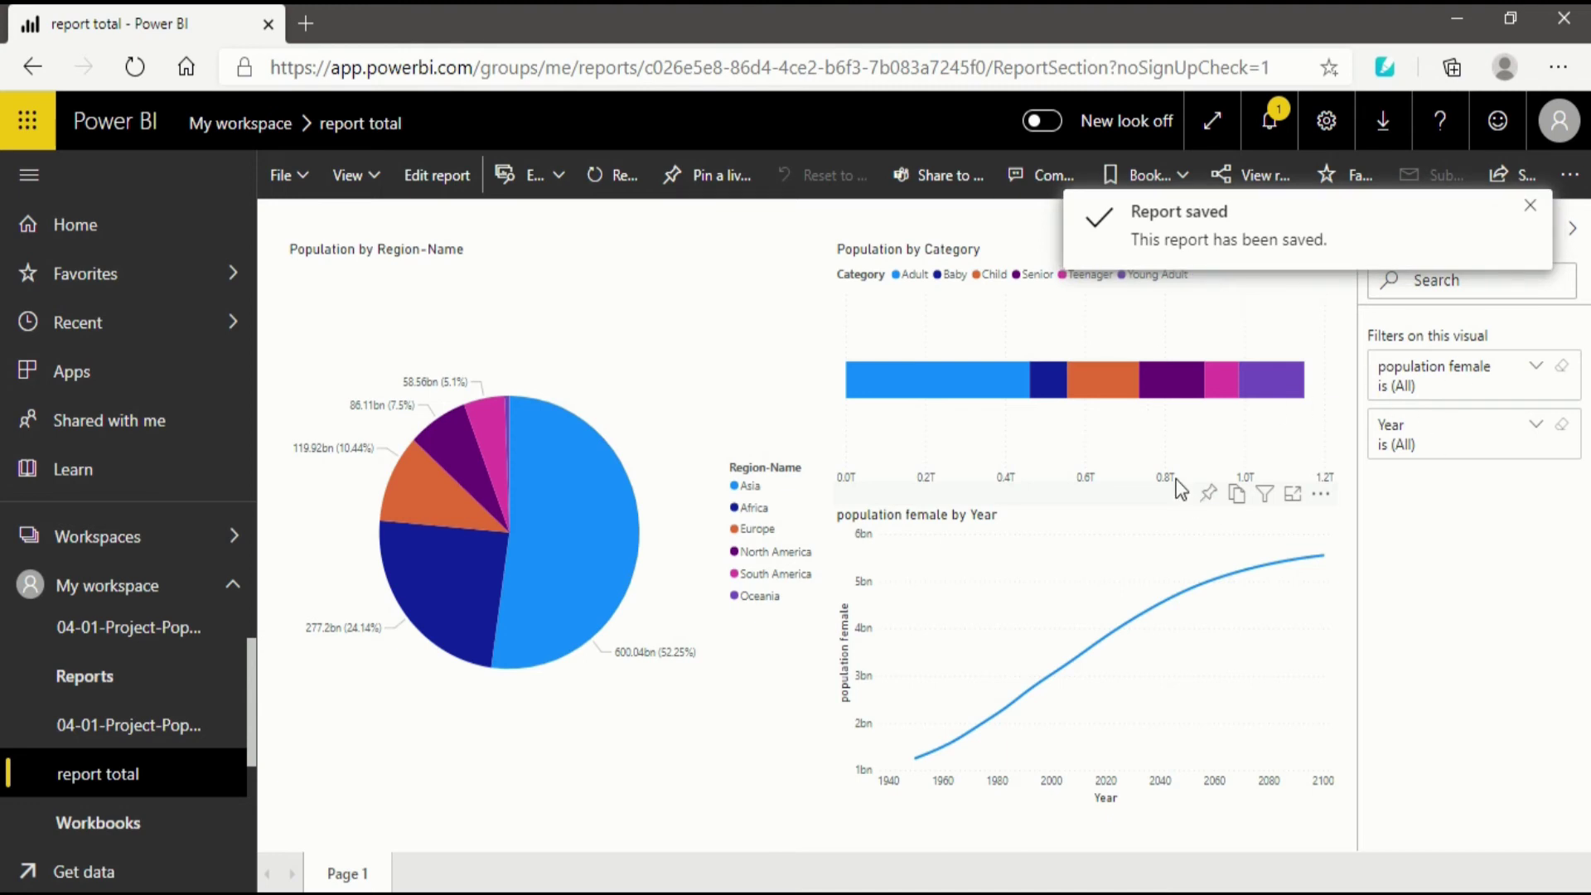
pyautogui.click(1429, 452)
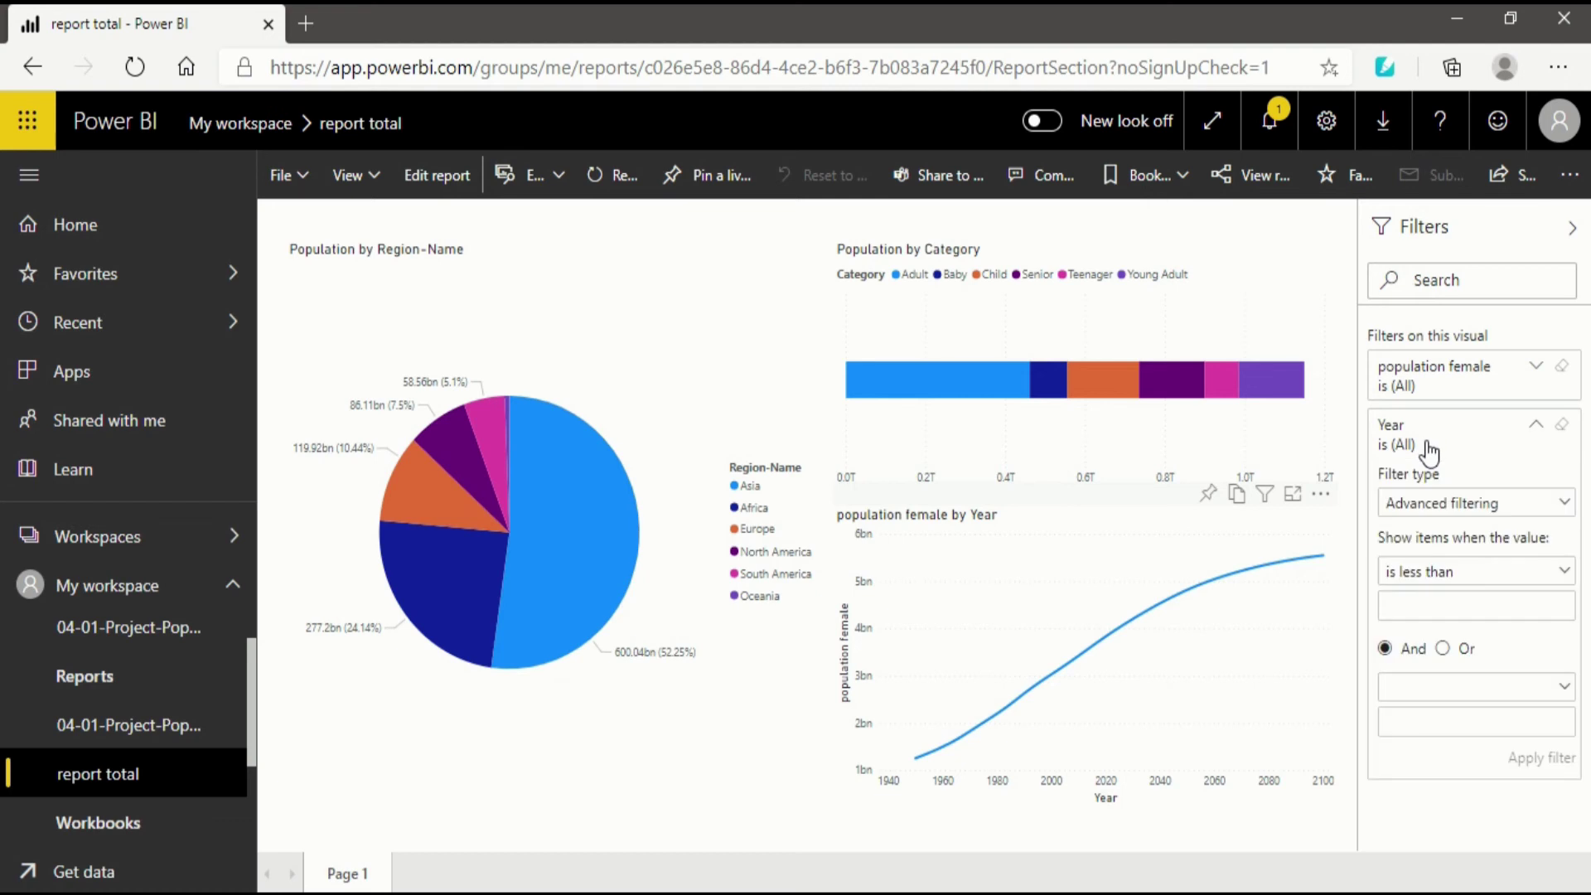
pyautogui.click(1428, 452)
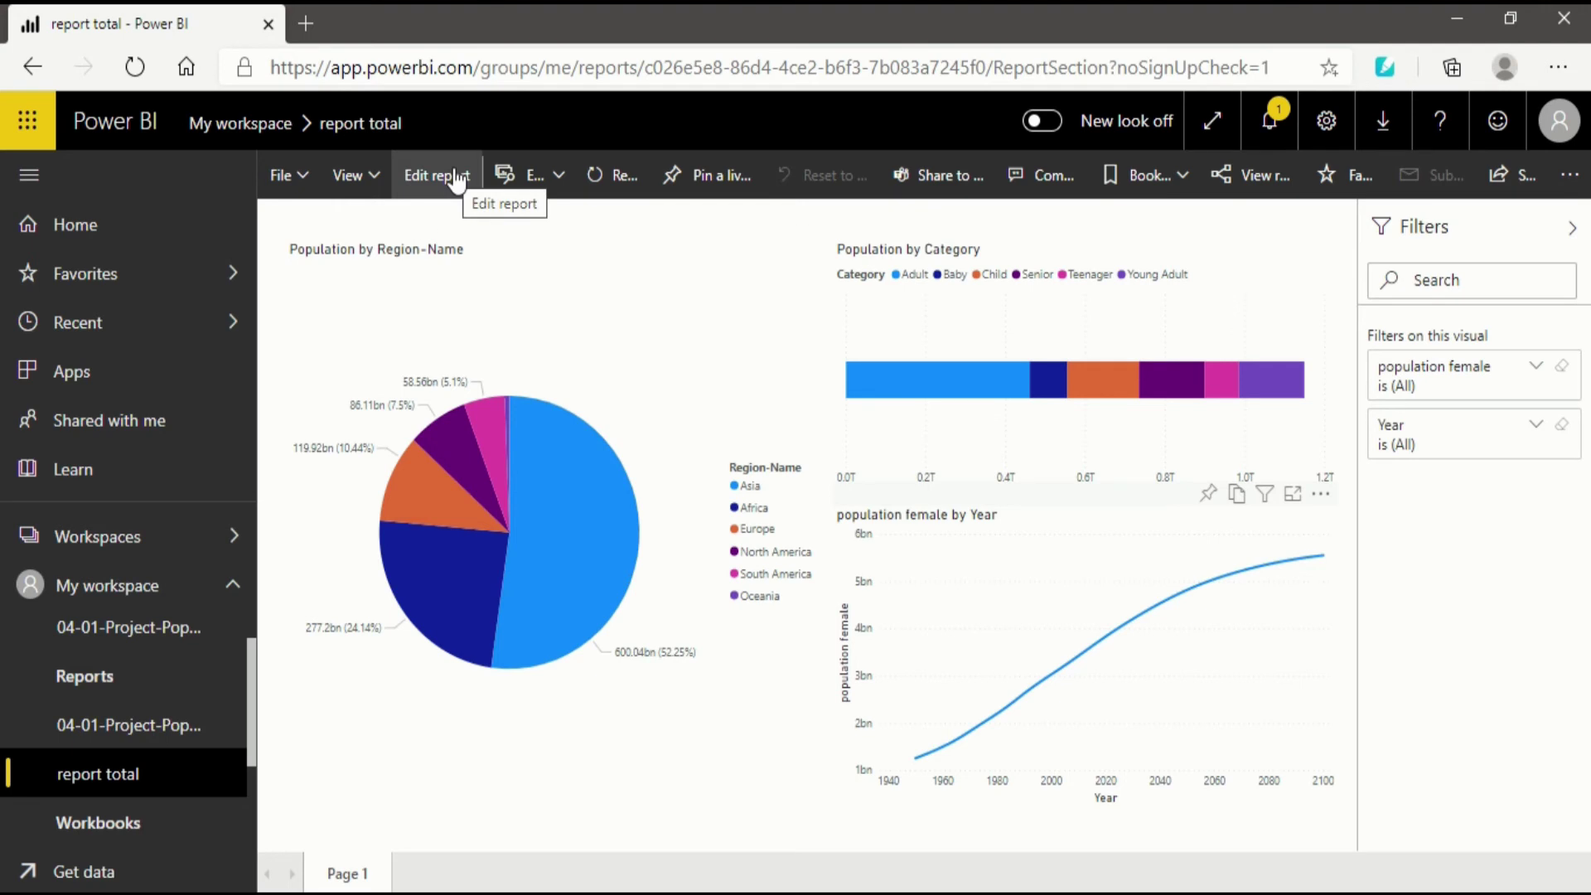
pyautogui.click(554, 181)
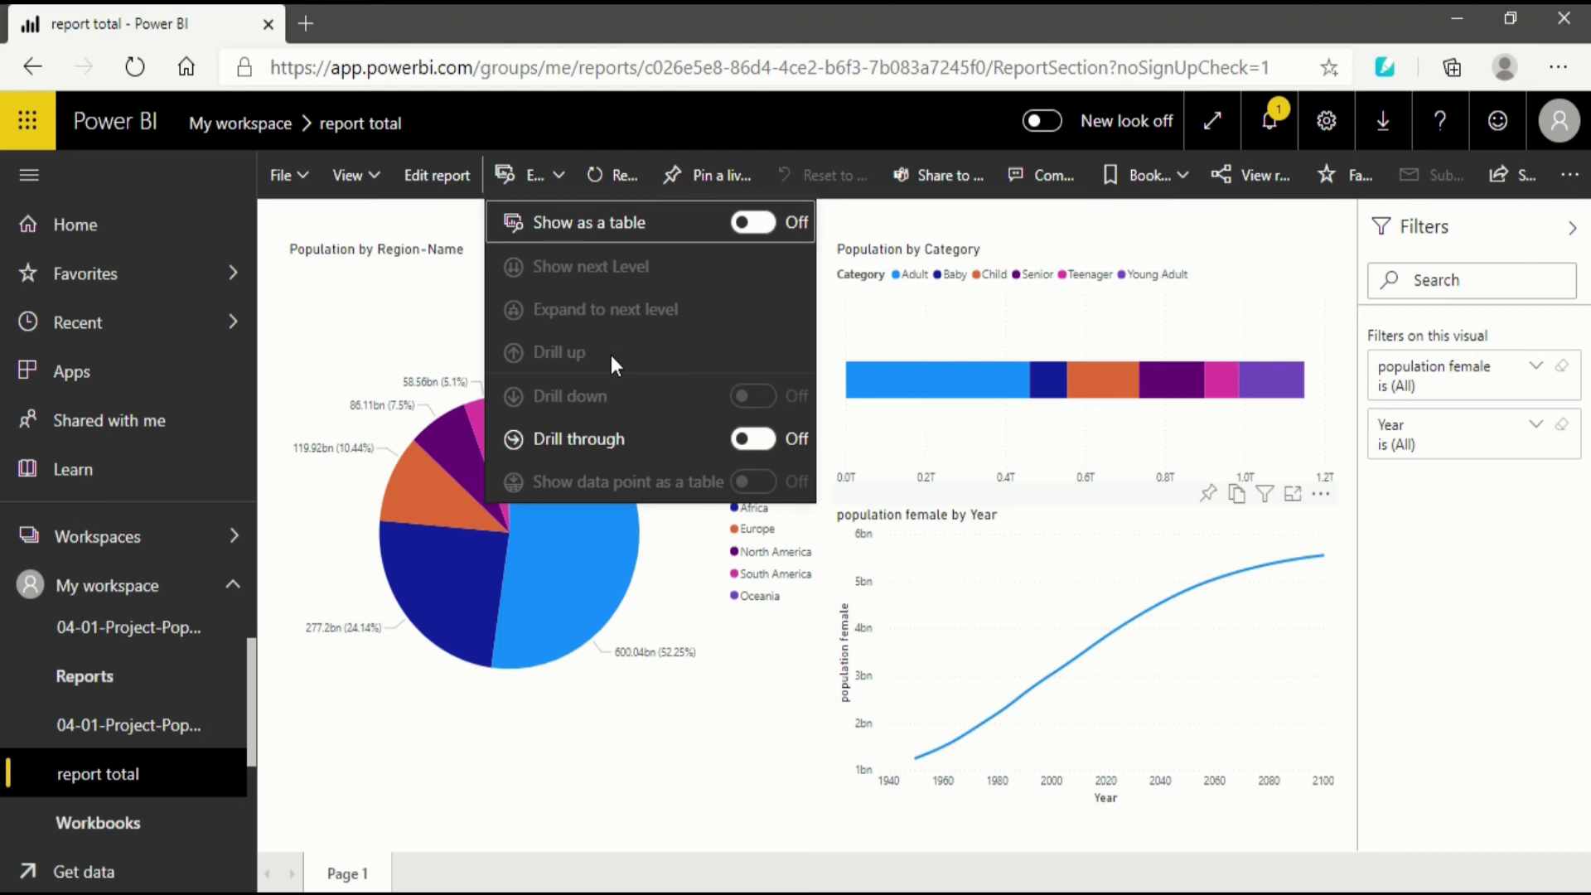
pyautogui.click(517, 189)
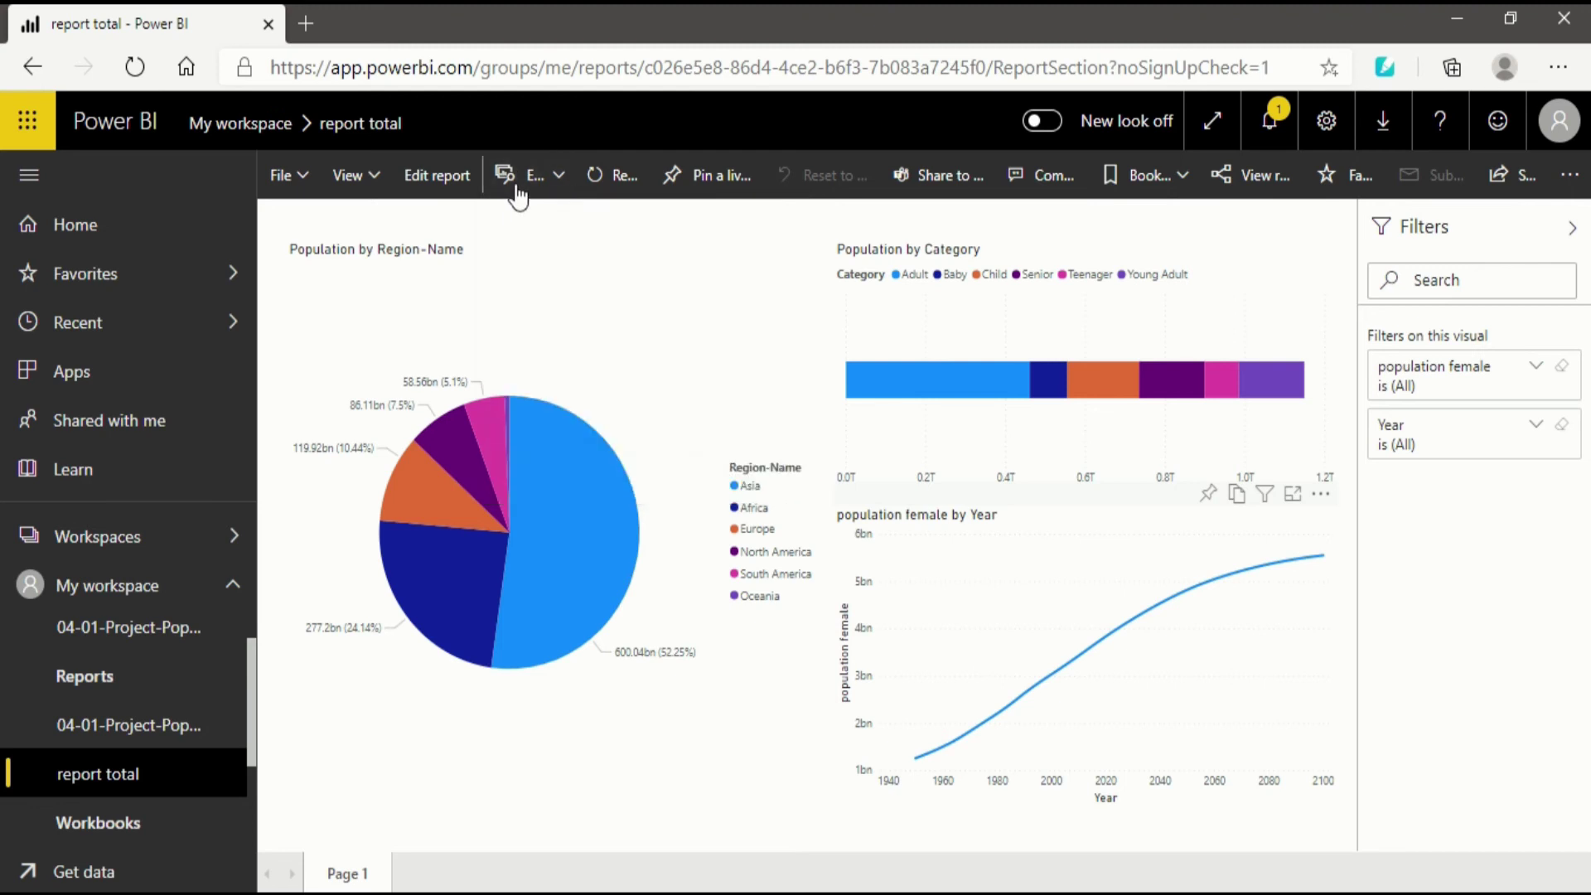
pyautogui.click(614, 192)
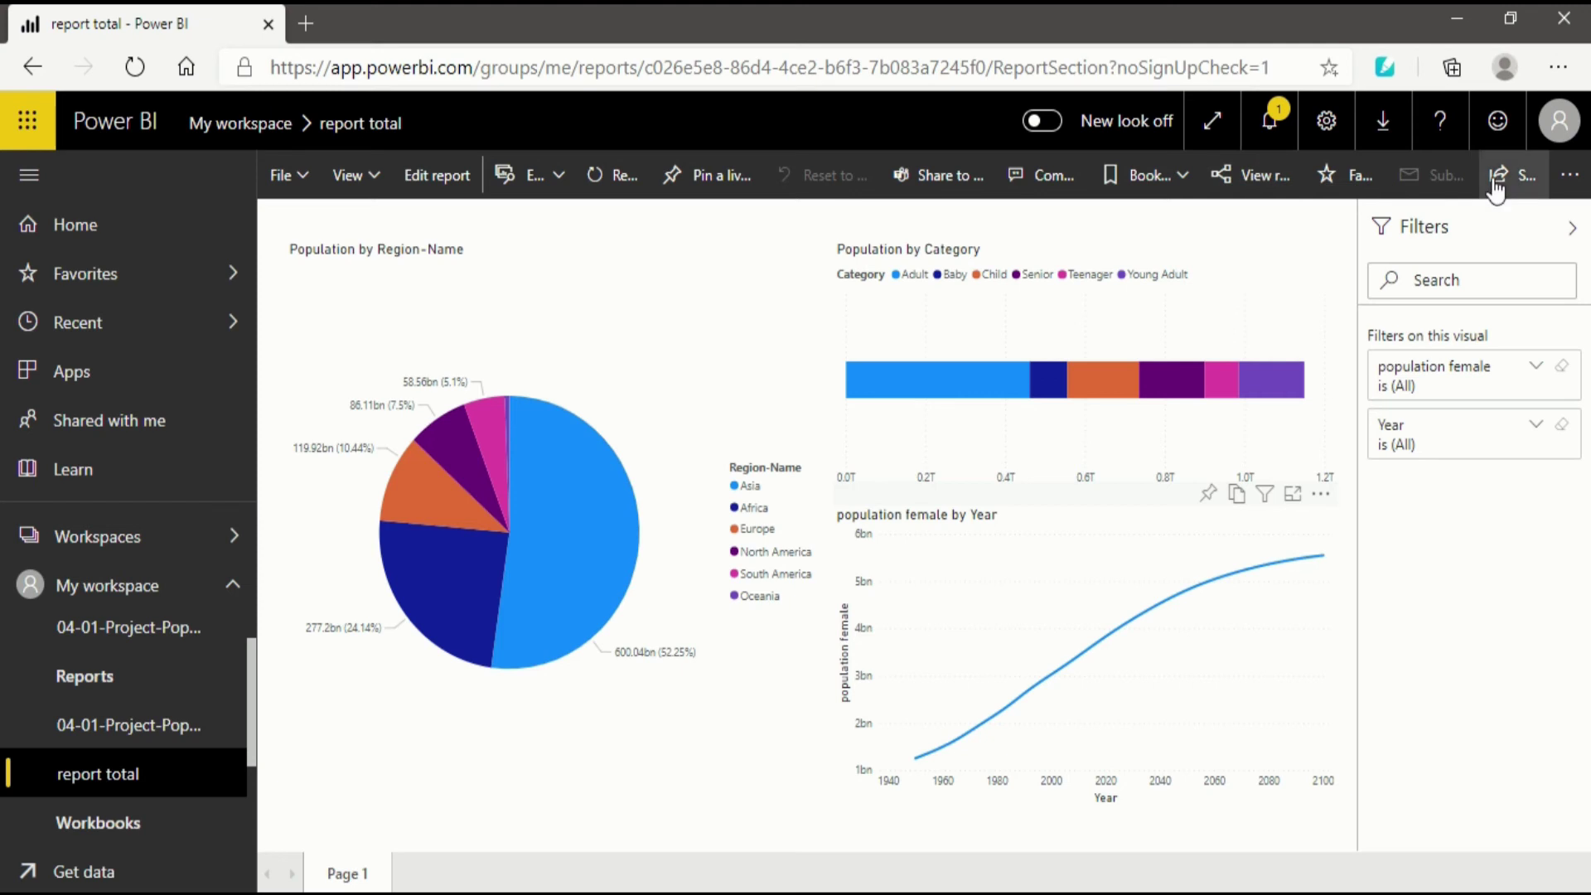
pyautogui.click(1576, 179)
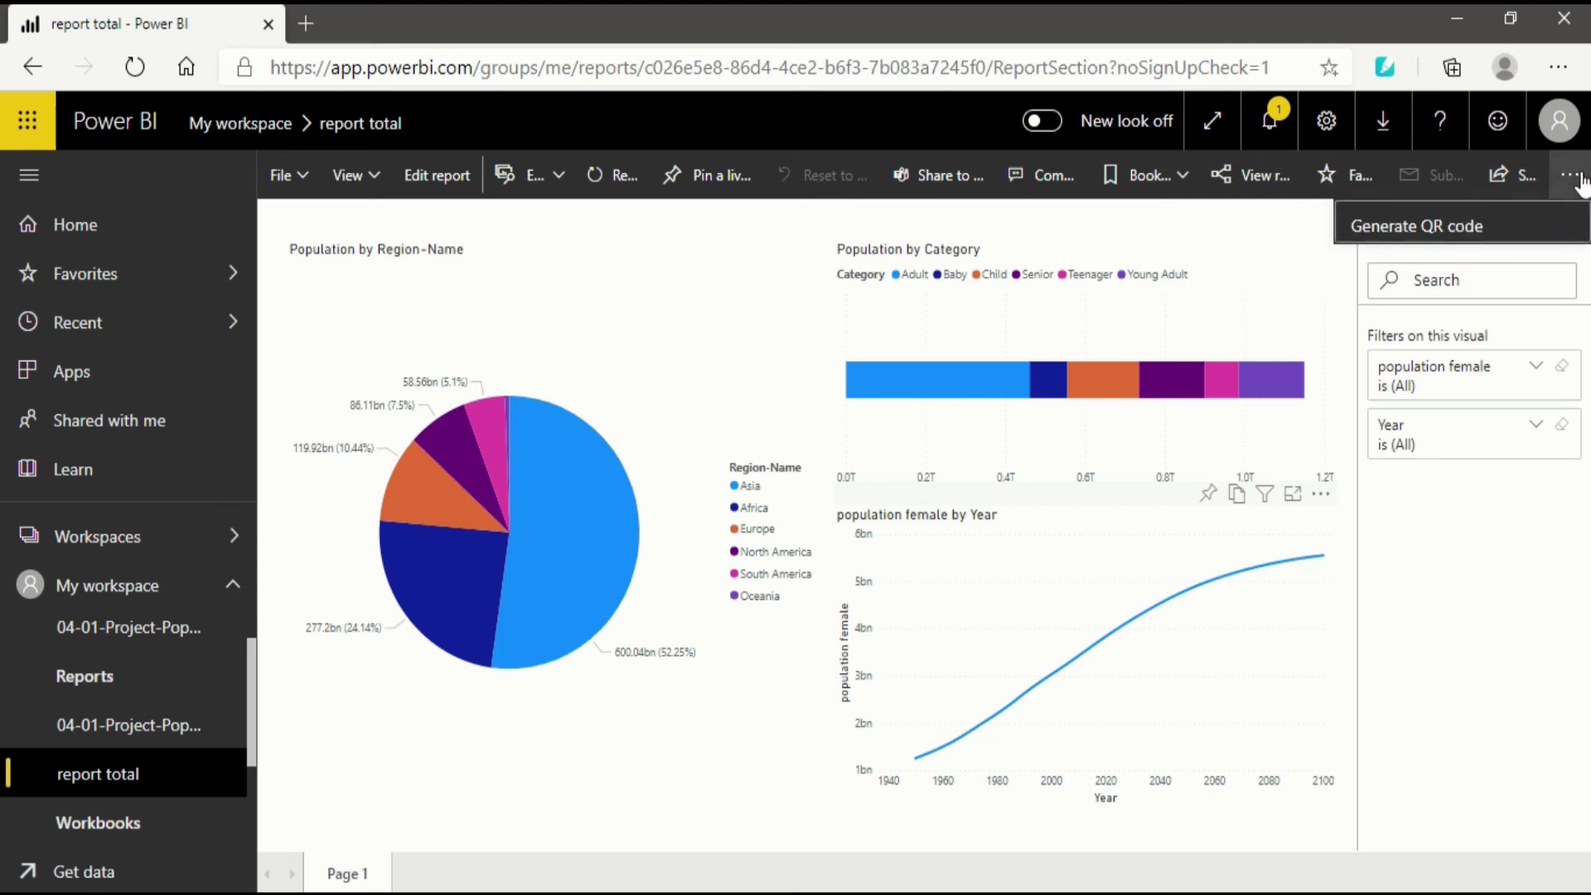
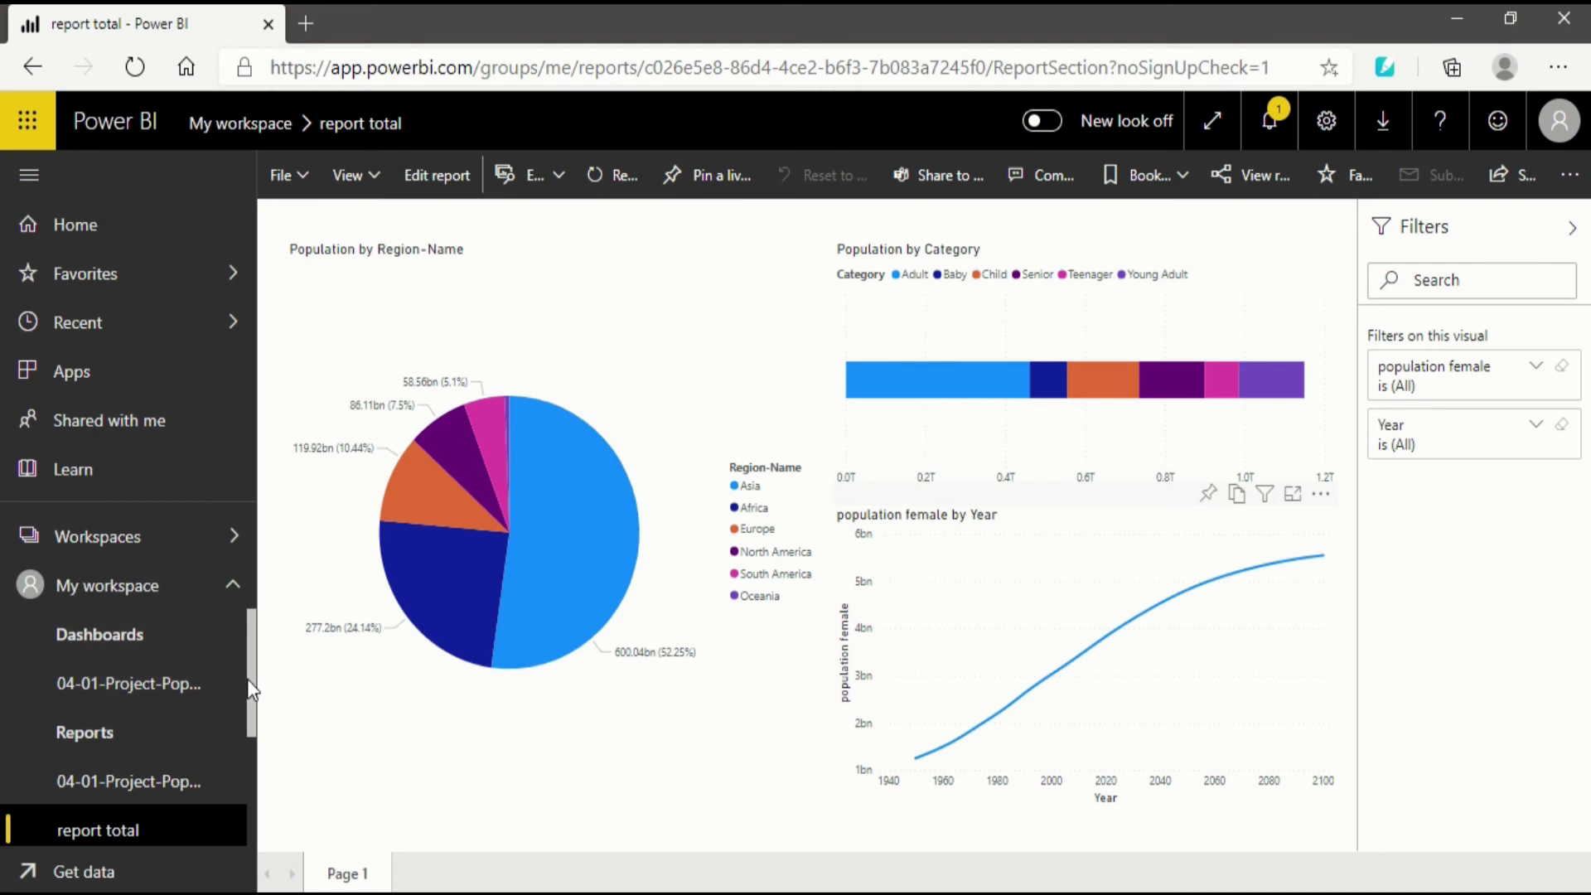
pyautogui.moveTo(249, 680); pyautogui.dragTo(276, 647)
pyautogui.click(678, 393)
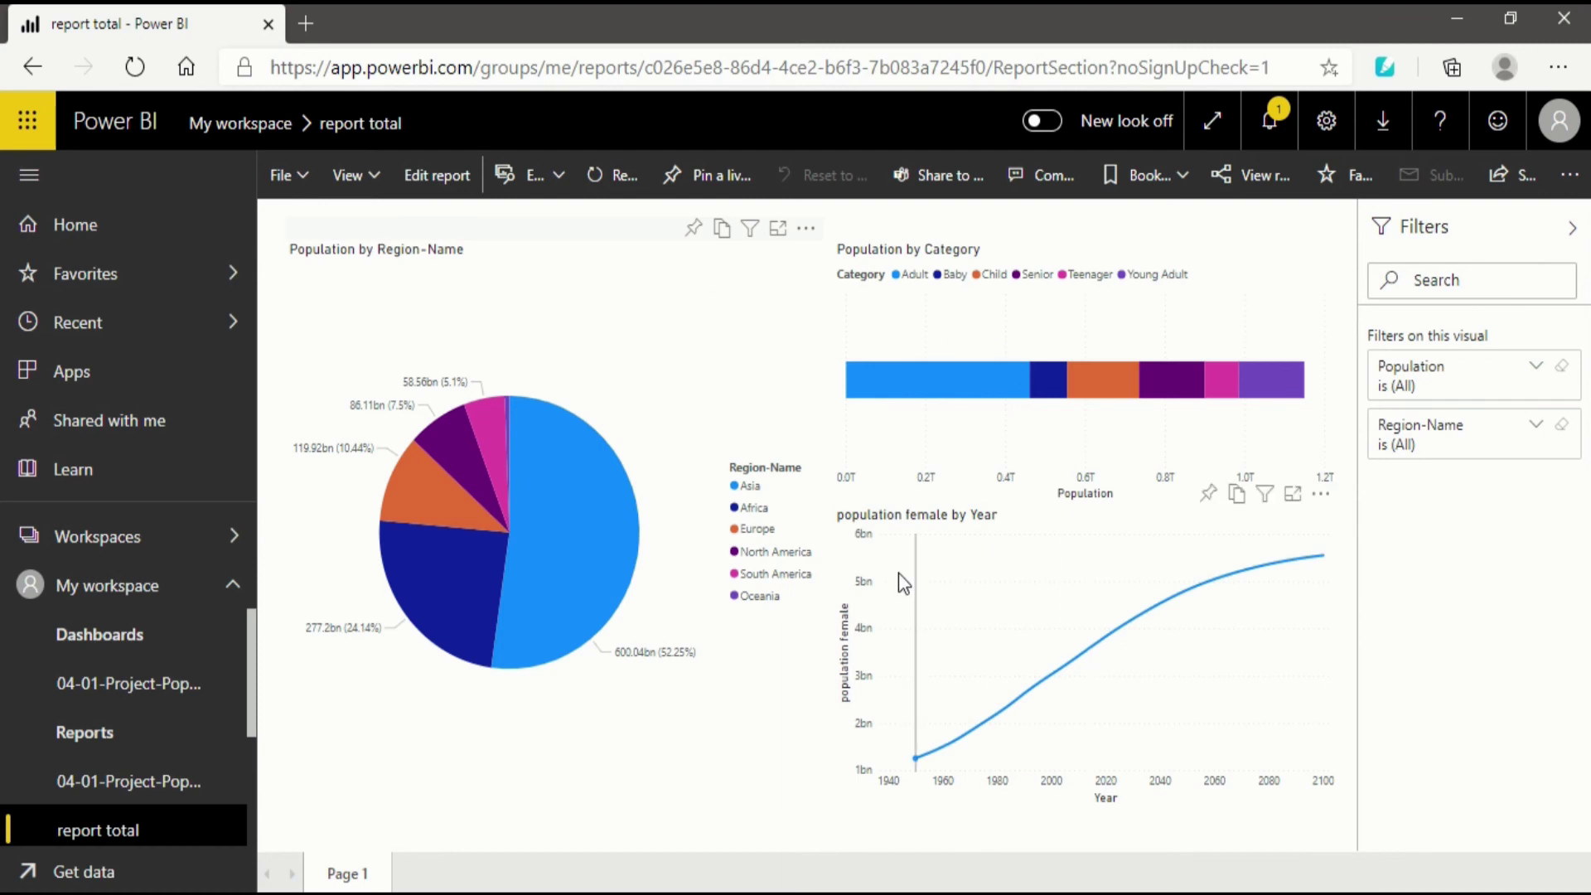
# - Pin the report page live to a new dashboard named "total report"
pyautogui.moveTo(898, 574)
pyautogui.click(725, 189)
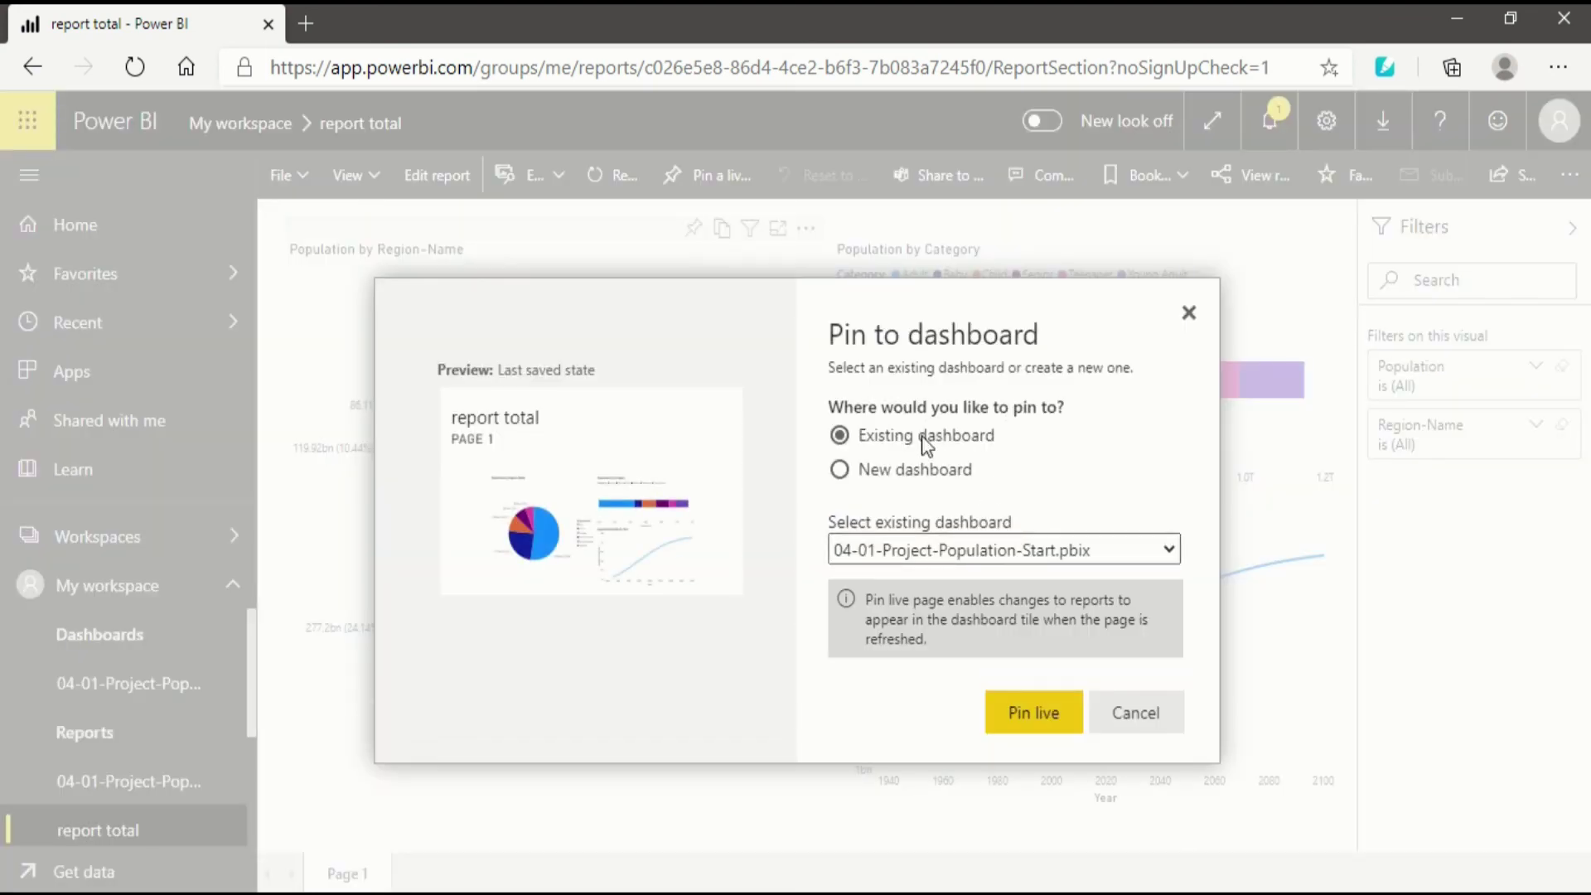
pyautogui.click(949, 474)
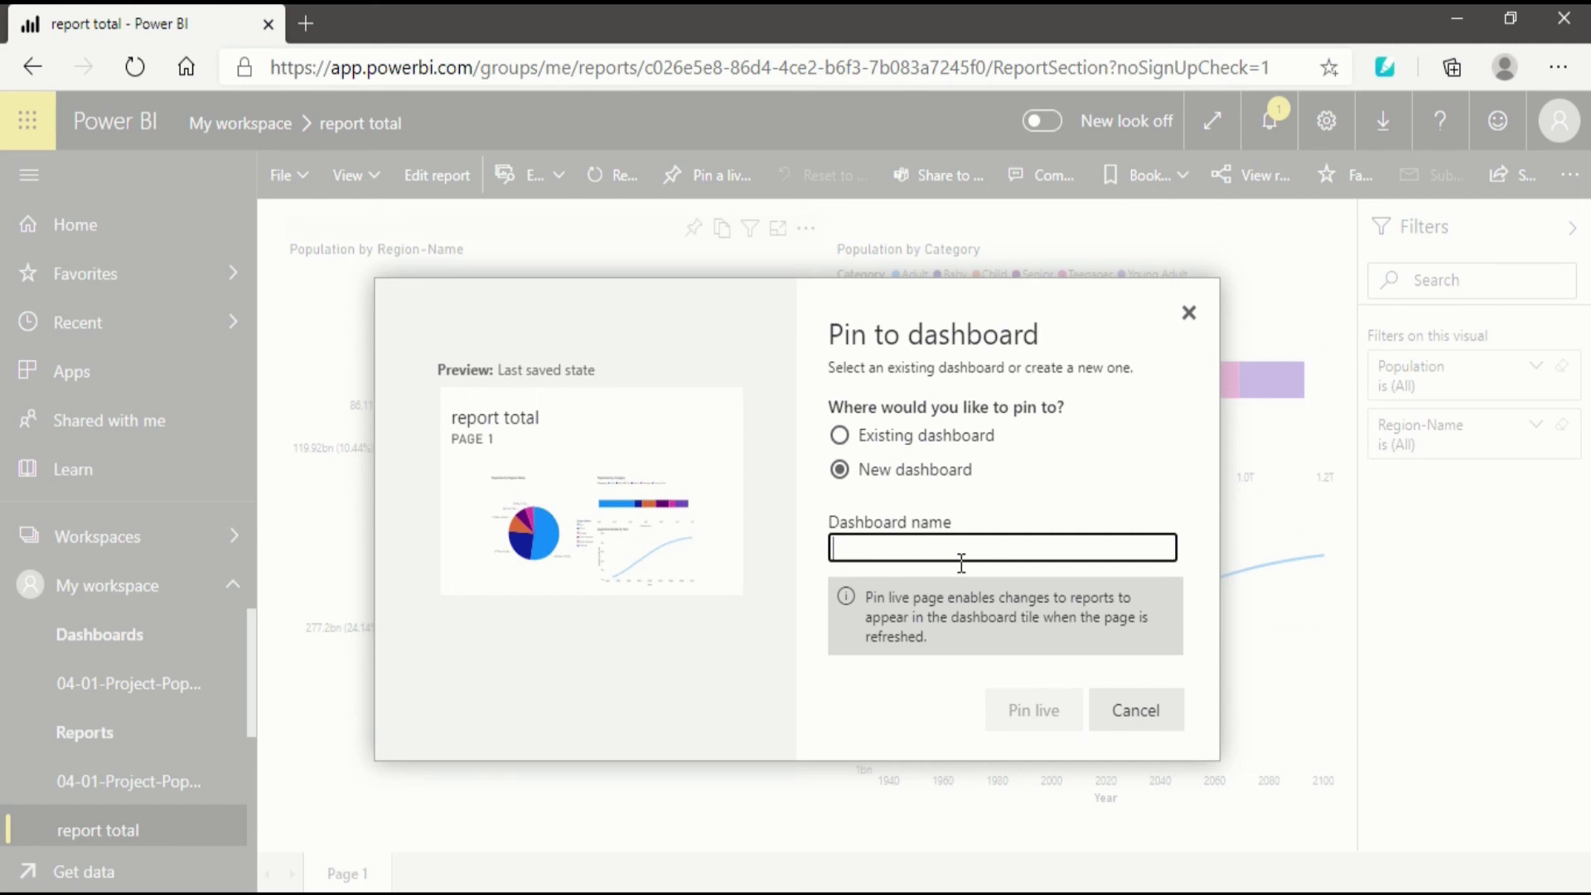
pyautogui.write('total')
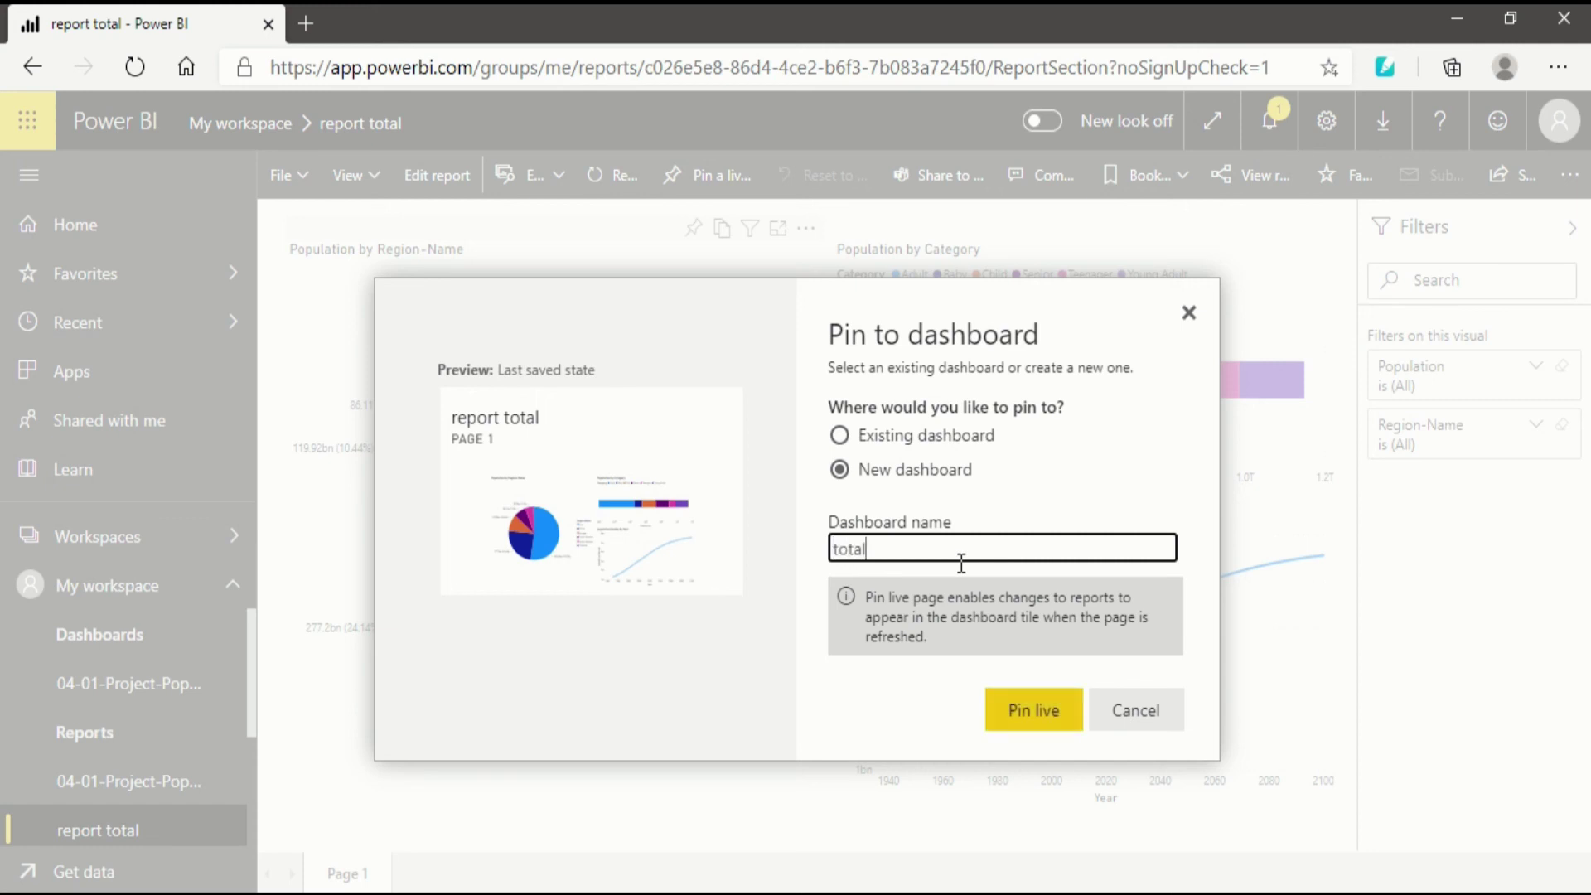
pyautogui.write(' report')
pyautogui.click(1057, 710)
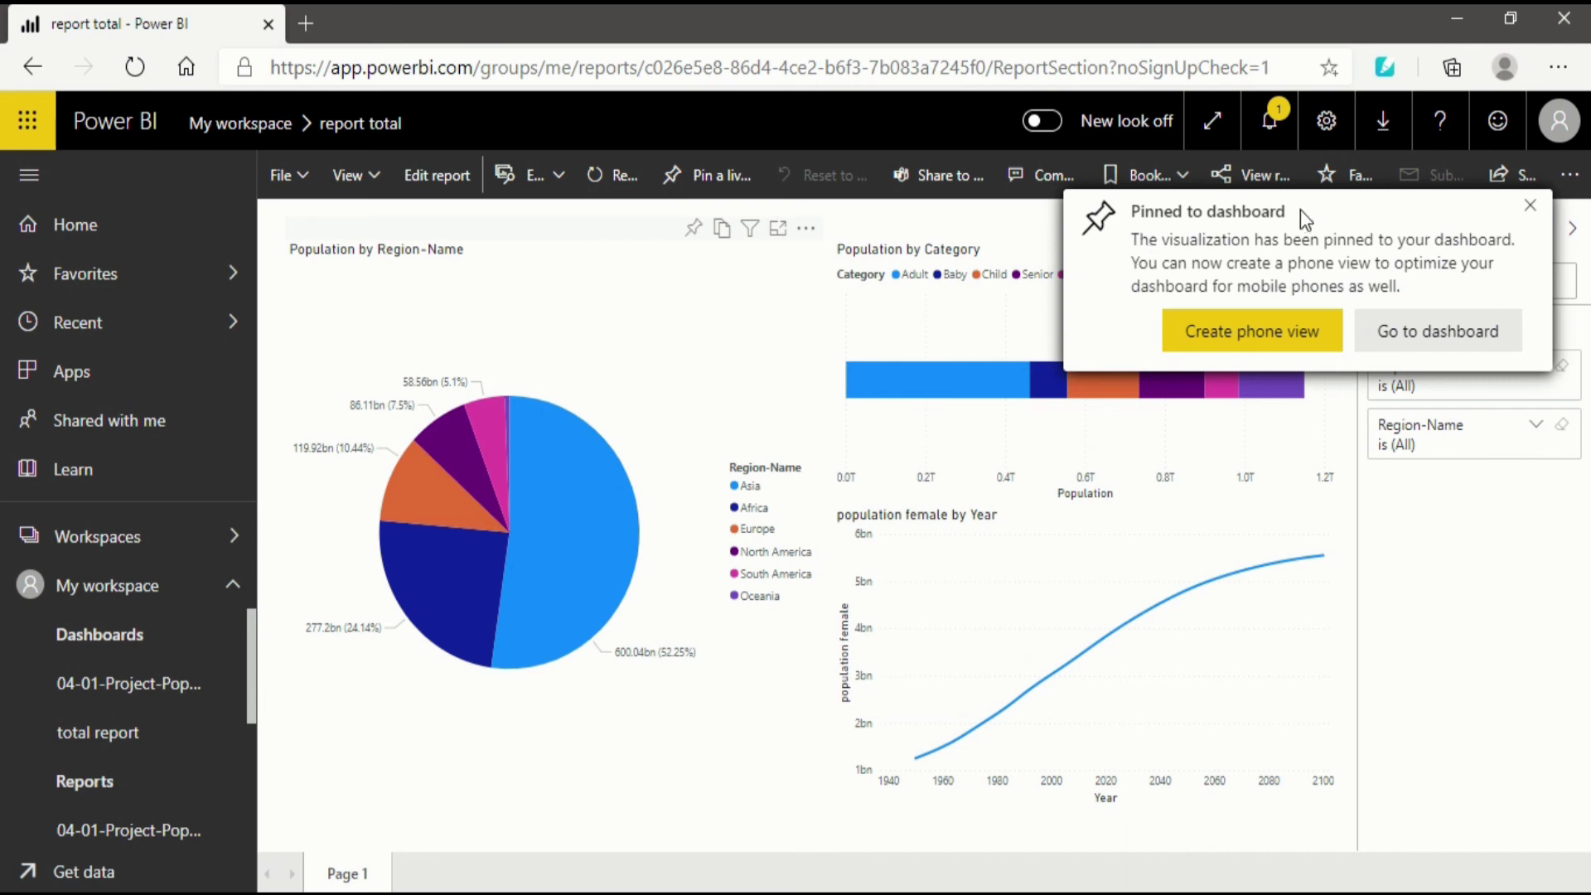
# - Open the "total report" dashboard and look over its pinned charts
pyautogui.click(1458, 335)
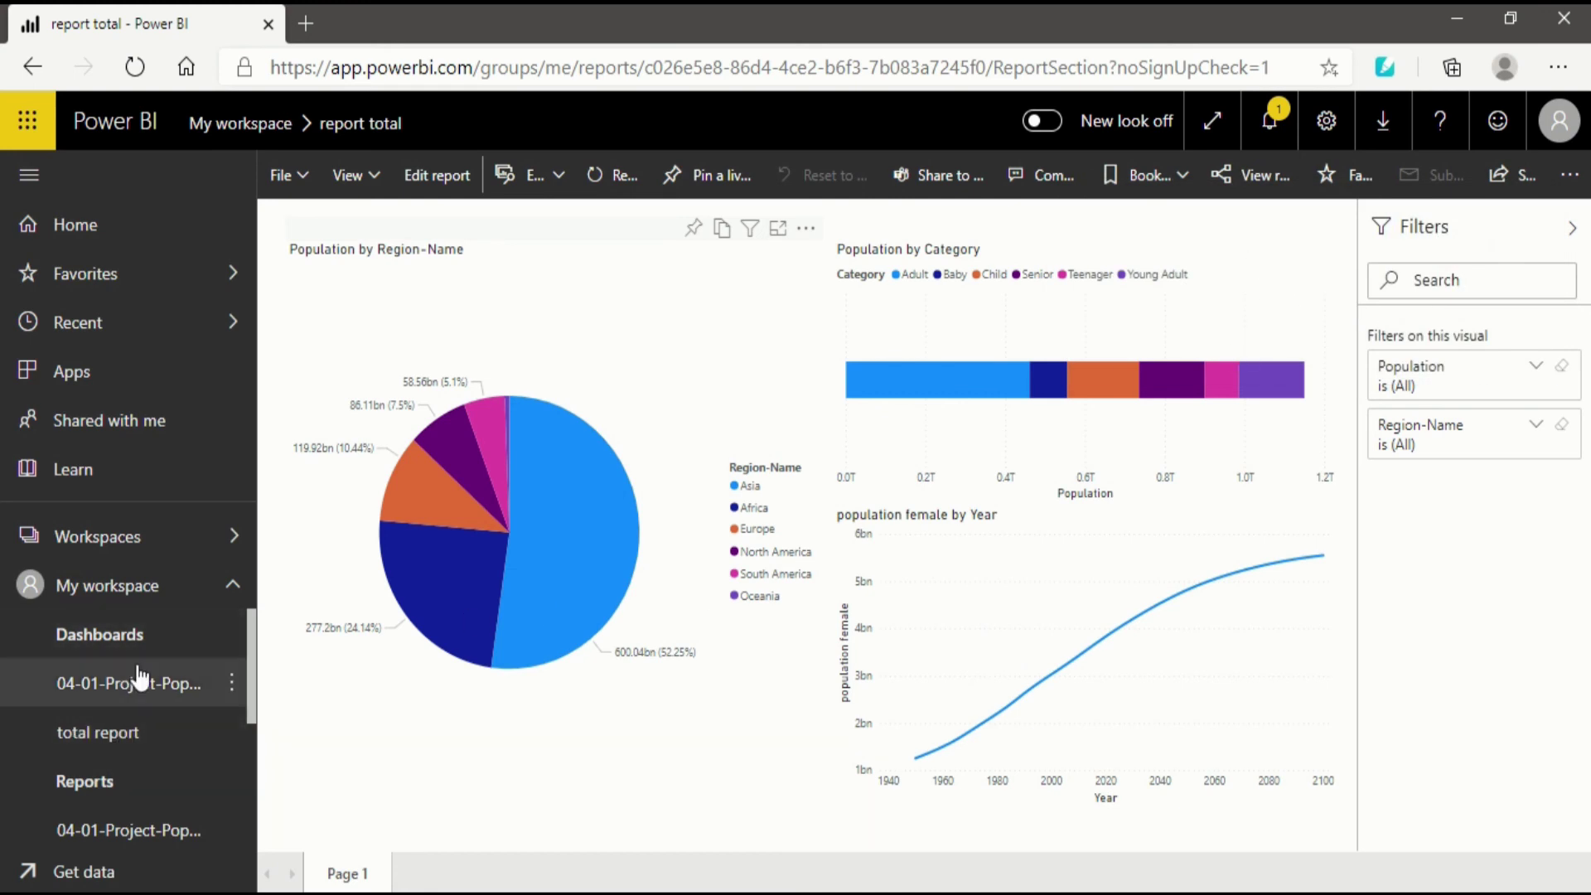
pyautogui.click(120, 733)
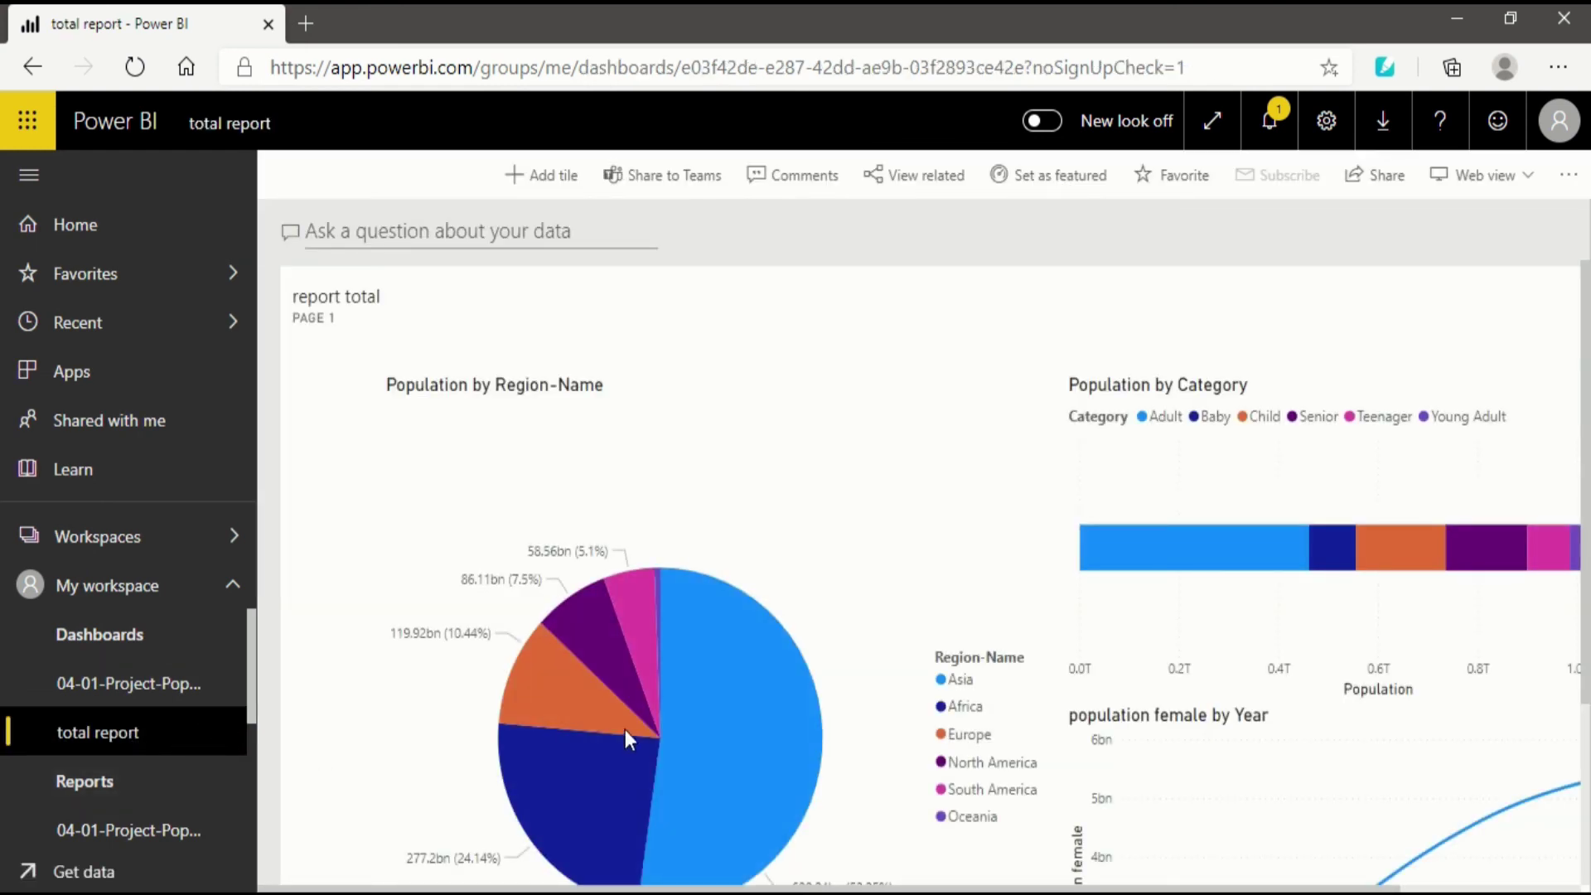
pyautogui.scroll(-3, 1329, 539)
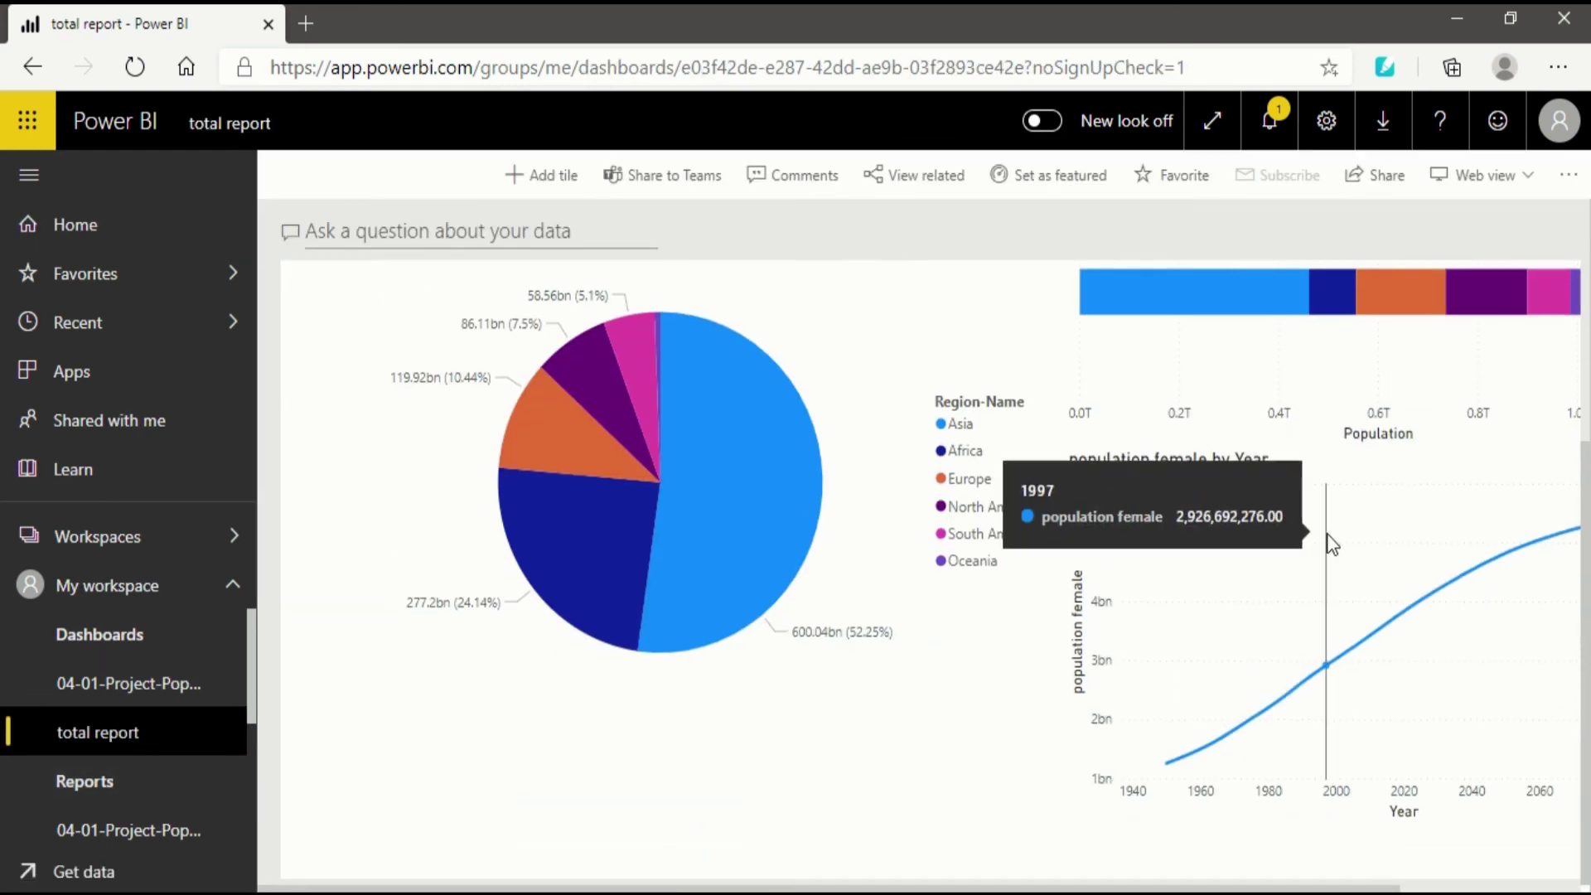
pyautogui.scroll(3, 1324, 547)
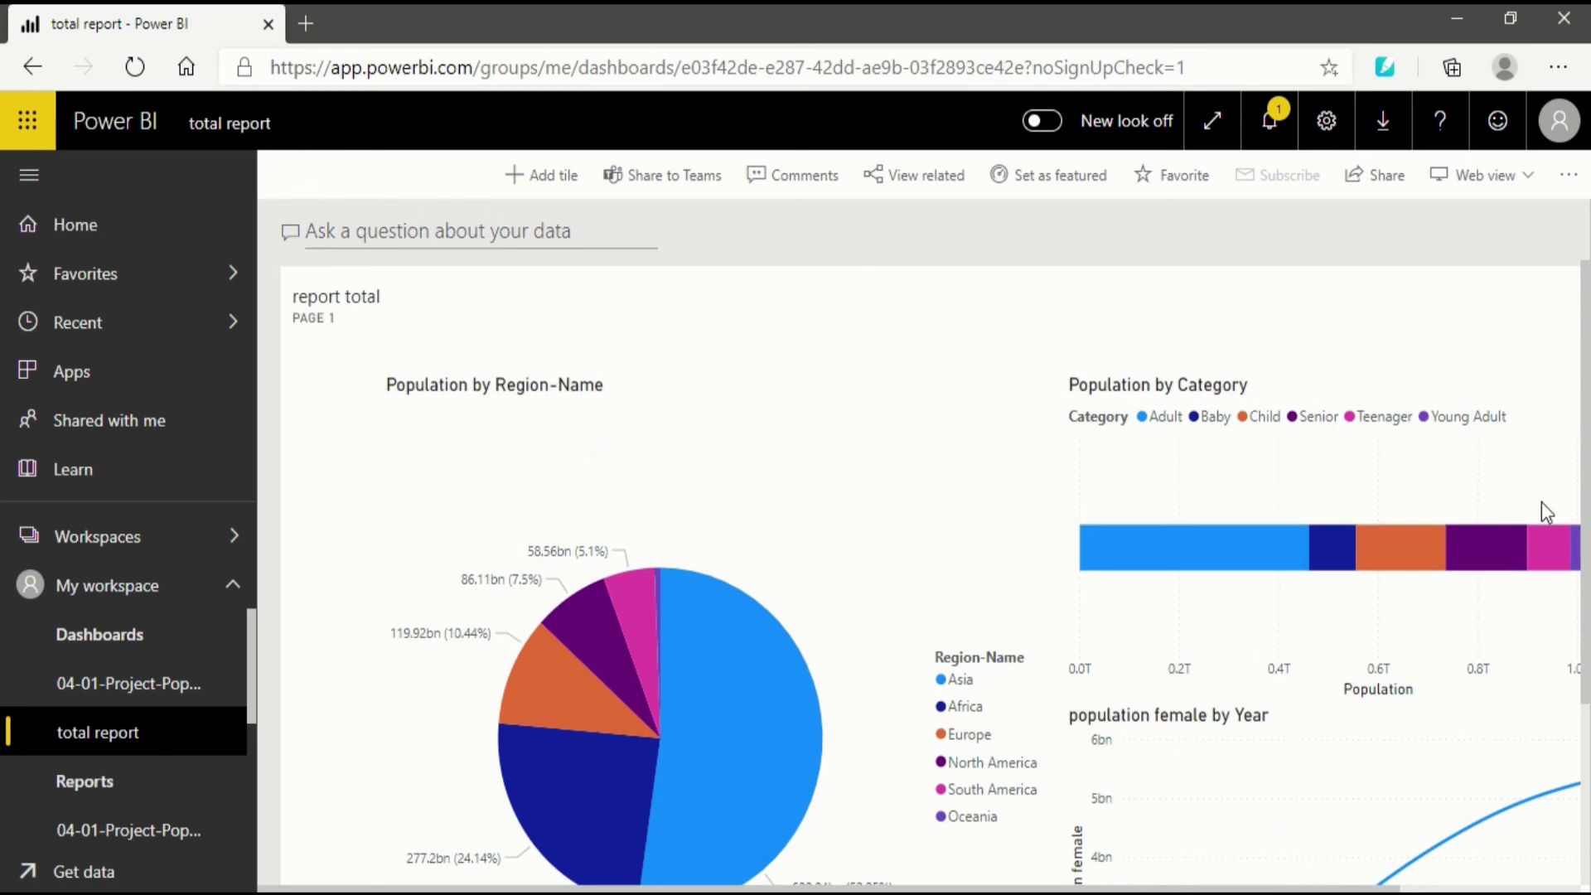
# - Examine the bar and line charts further down the "total report" dashboard
pyautogui.scroll(-3, 1584, 466)
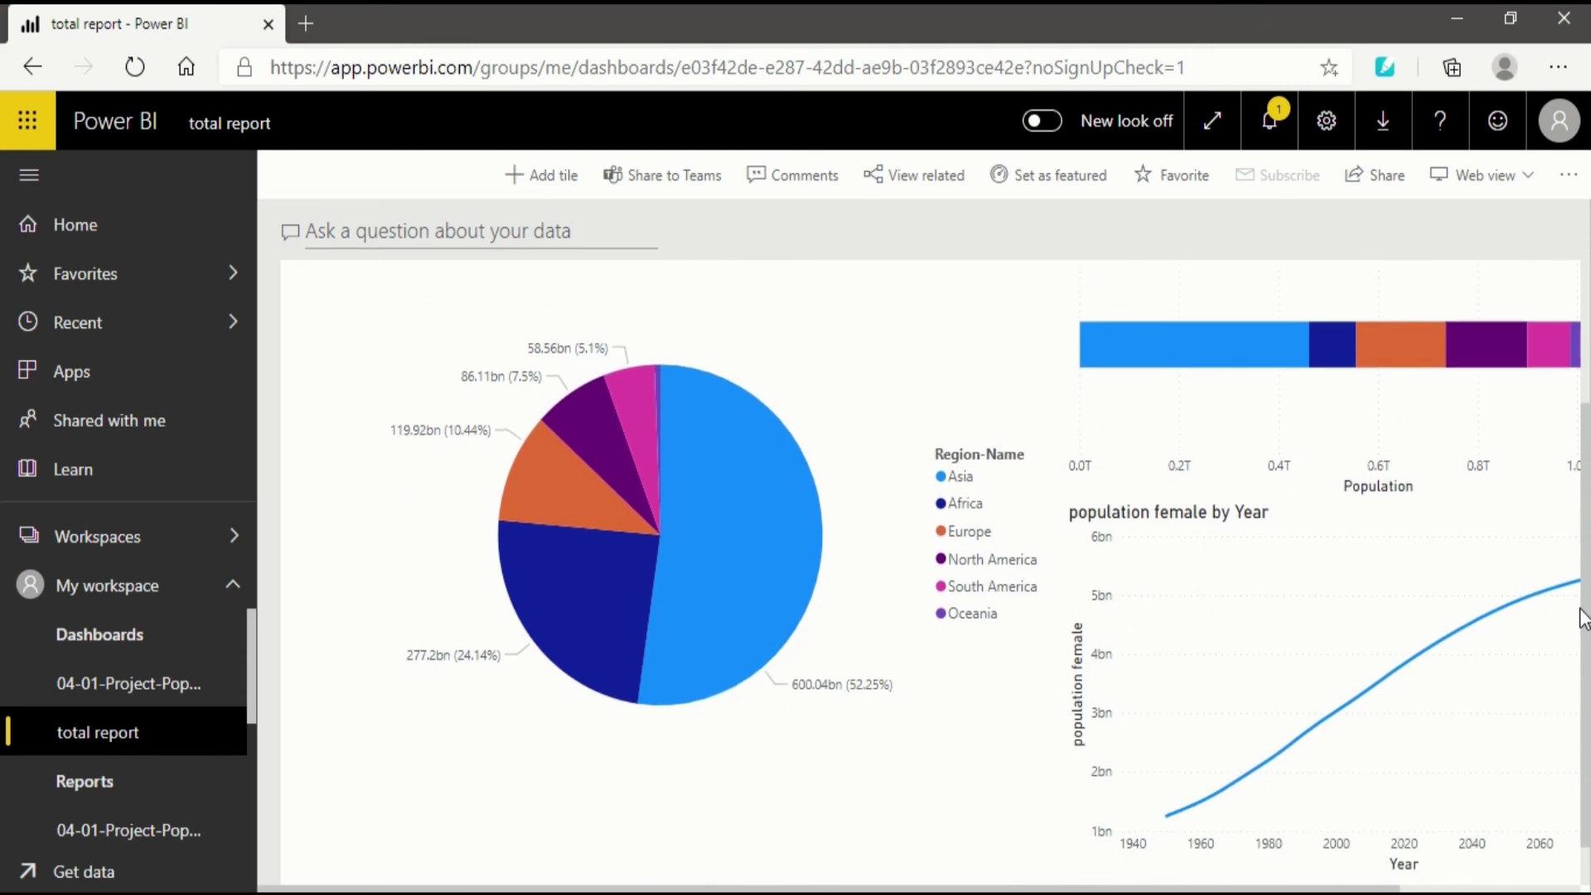
pyautogui.moveTo(1363, 886); pyautogui.dragTo(1239, 874)
pyautogui.scroll(3, 1092, 634)
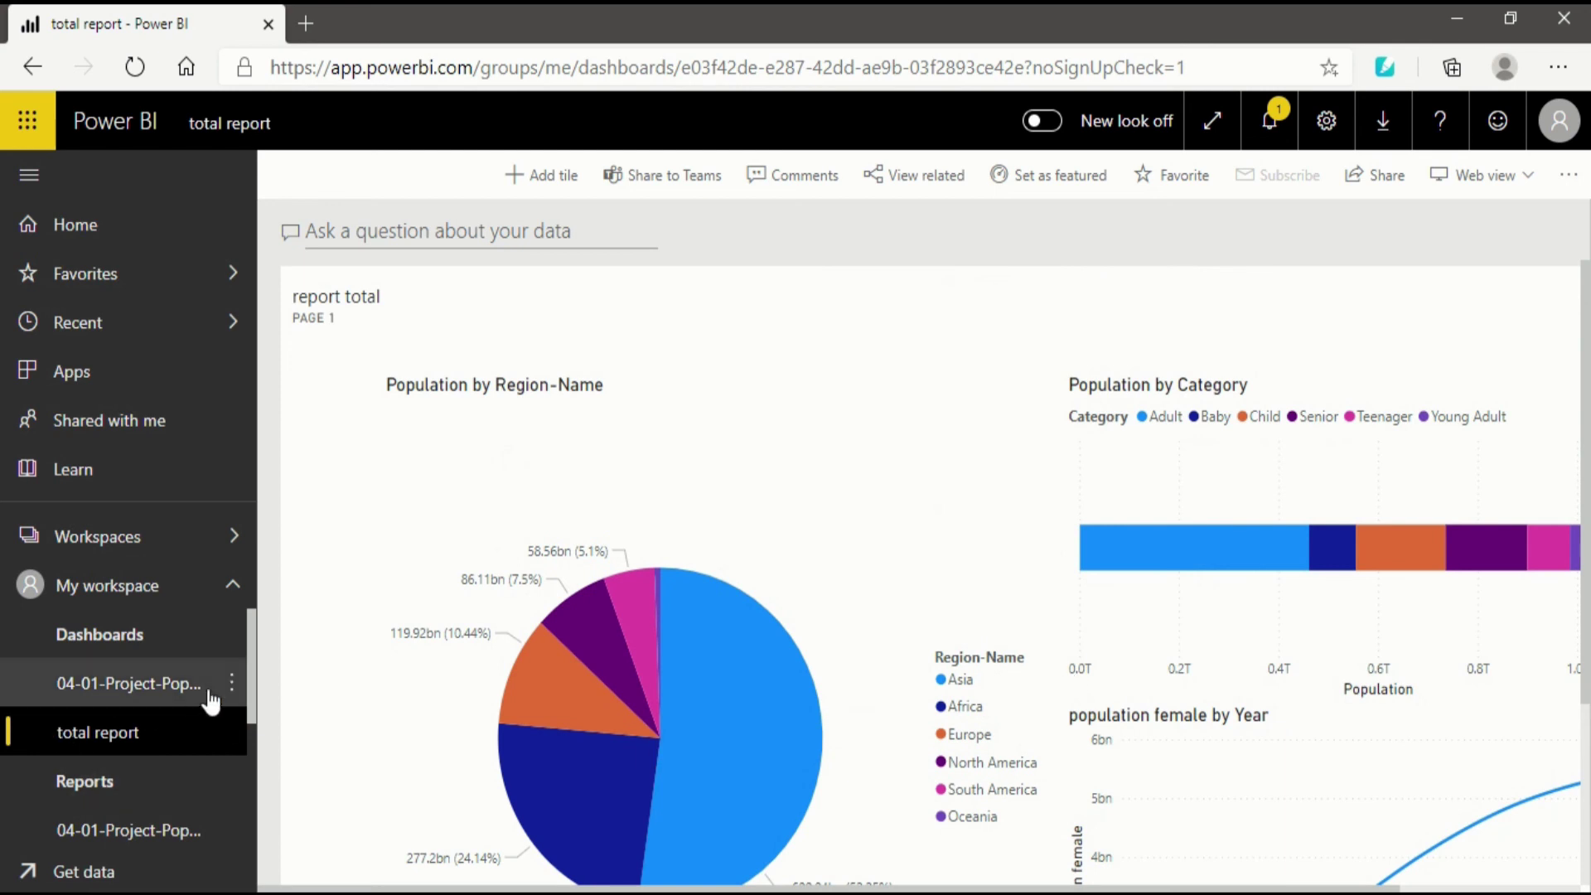
# - Open the "report total" report from My workspace and dismiss the bookmarks tip
pyautogui.moveTo(249, 670); pyautogui.dragTo(251, 717)
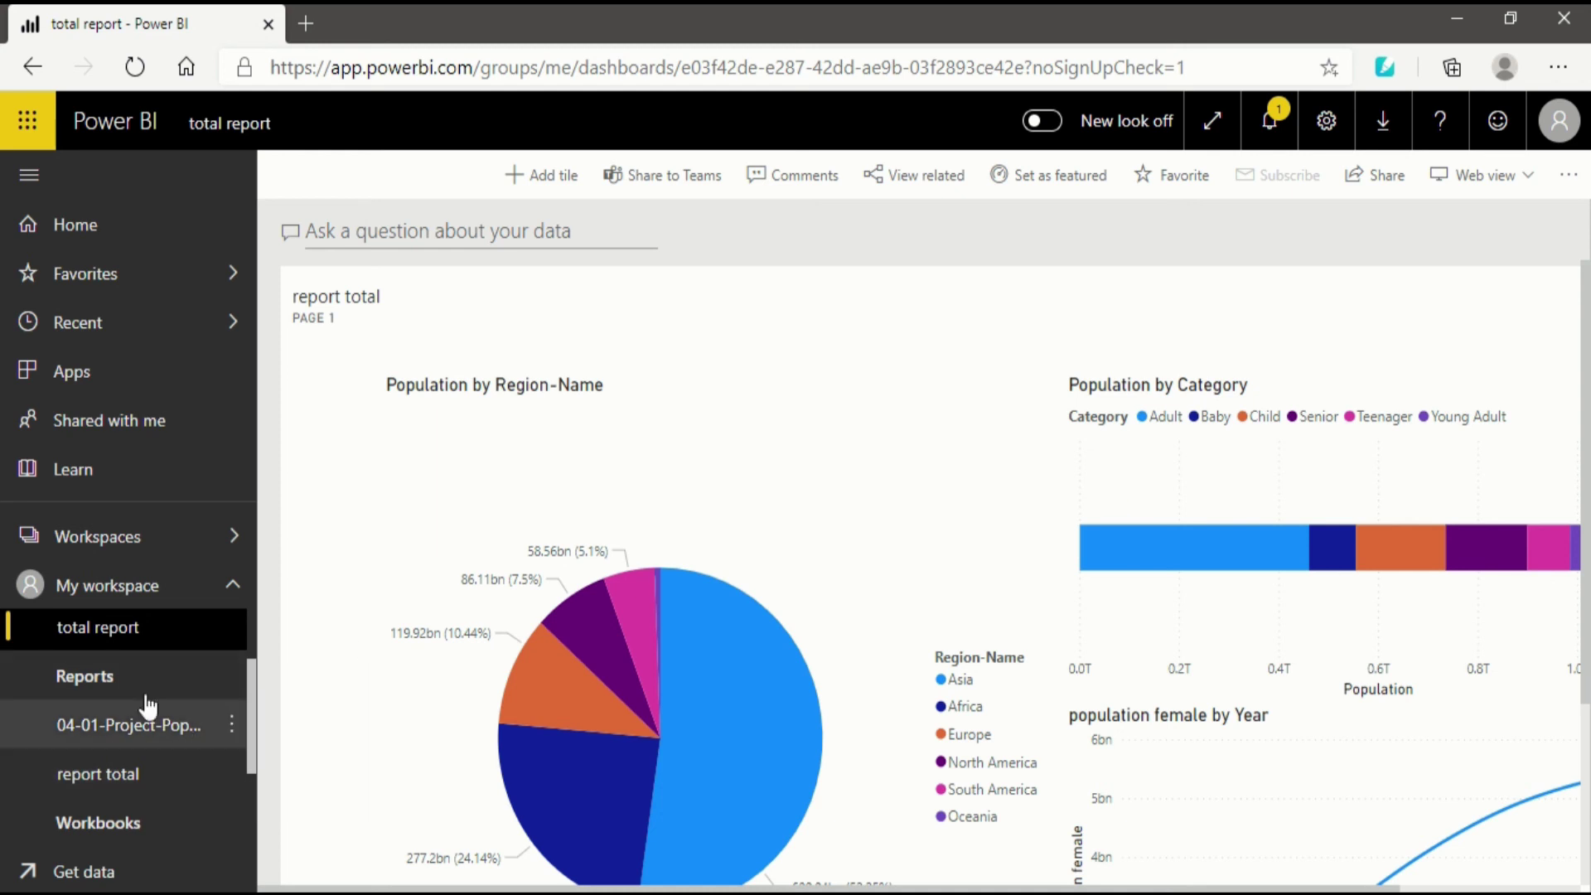
pyautogui.click(140, 783)
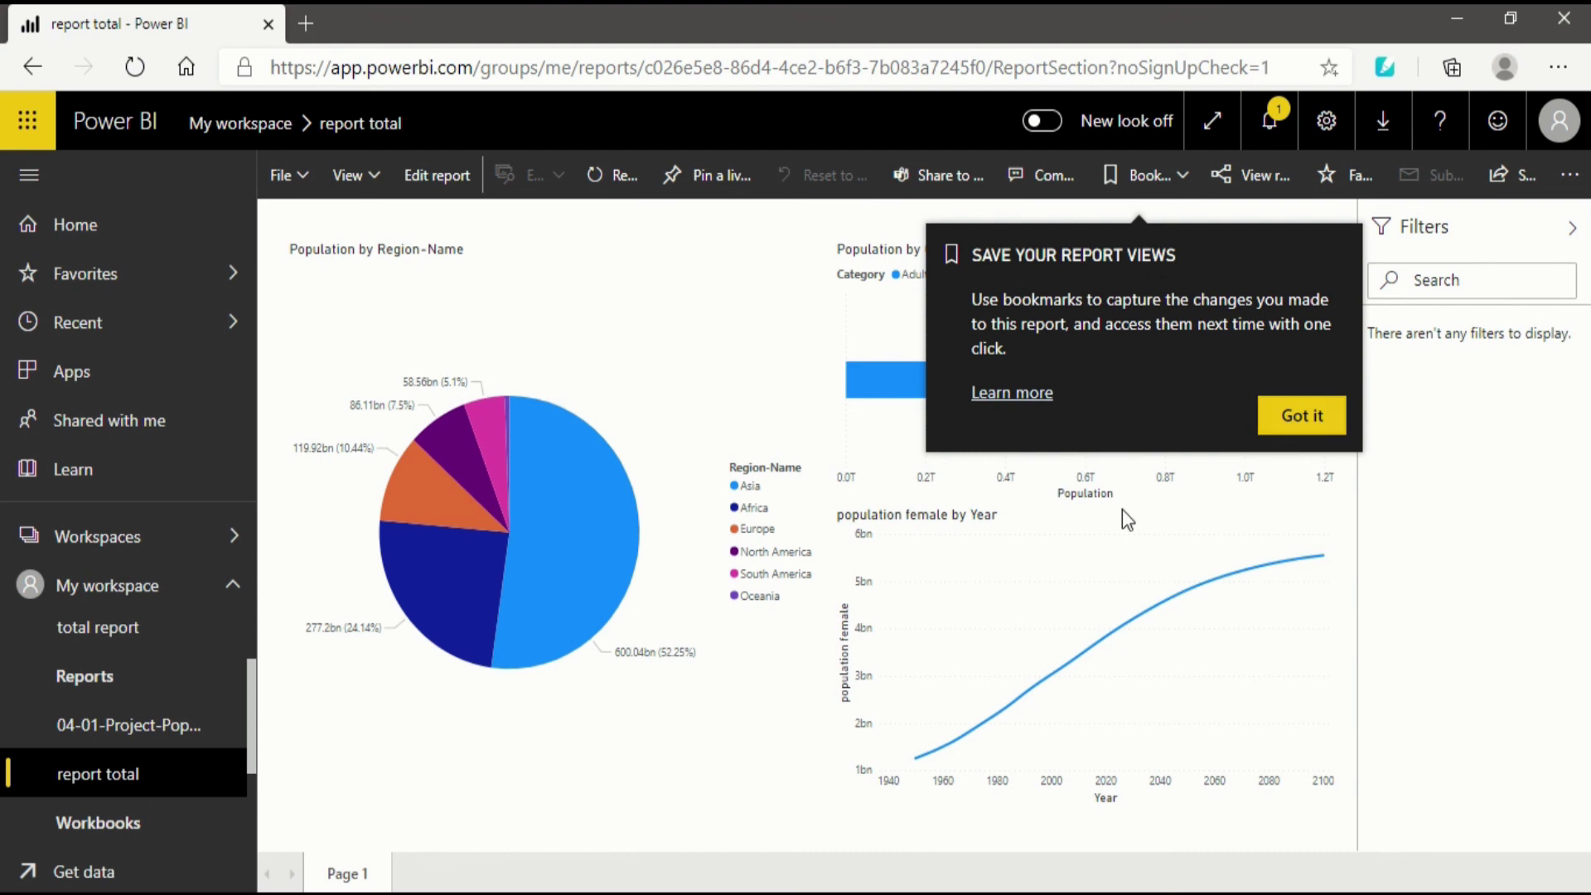
pyautogui.click(1290, 435)
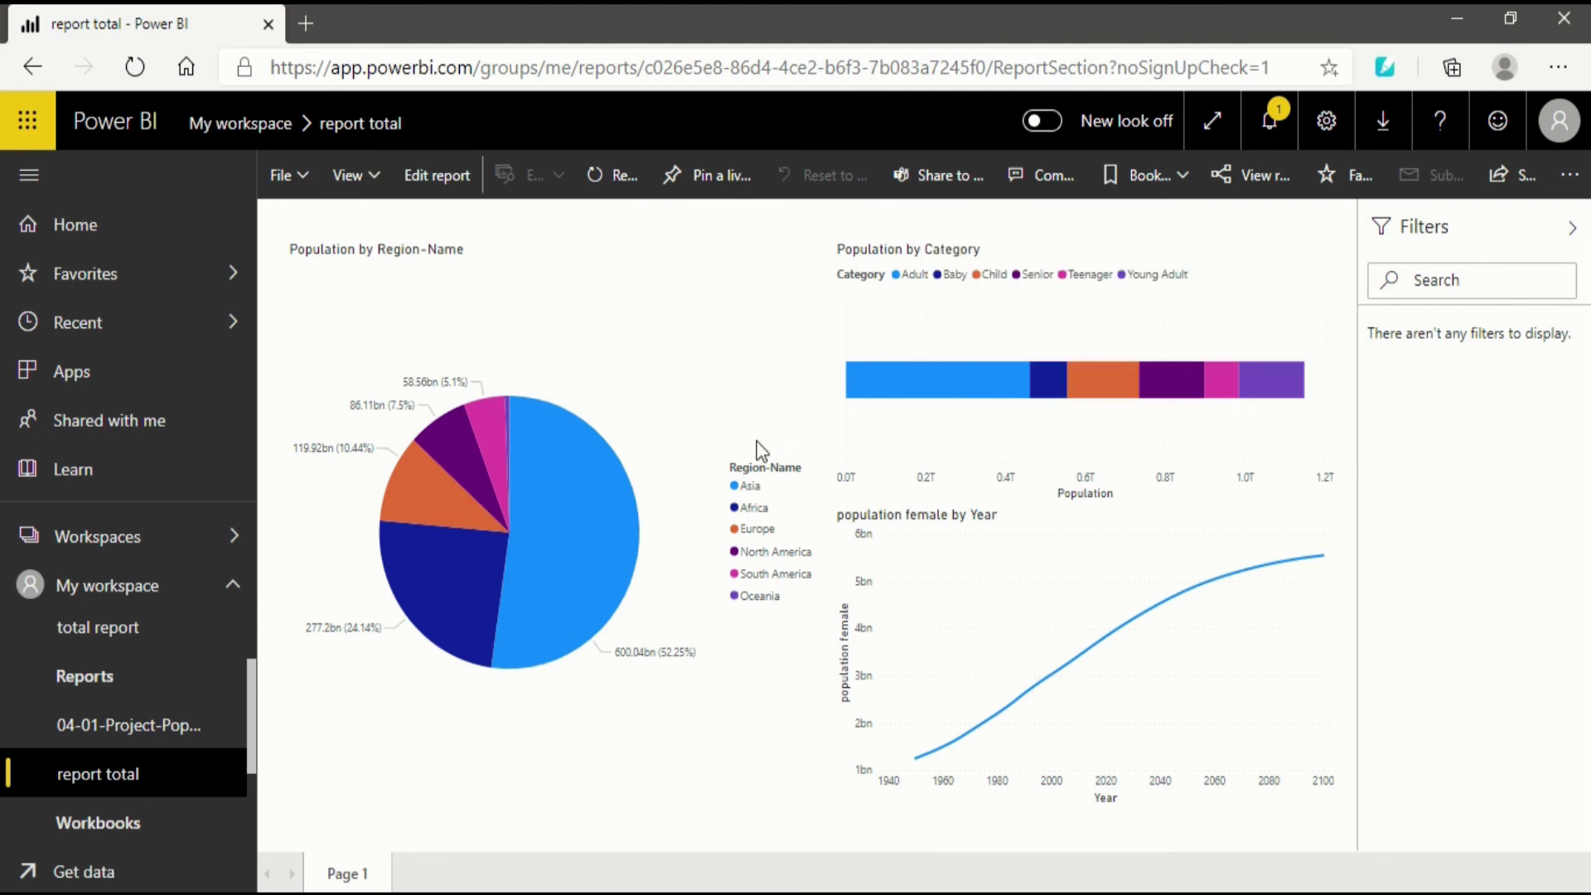
# - Pin the Population by Region-Name pie chart to a new dashboard named "report pie chart"
pyautogui.click(705, 355)
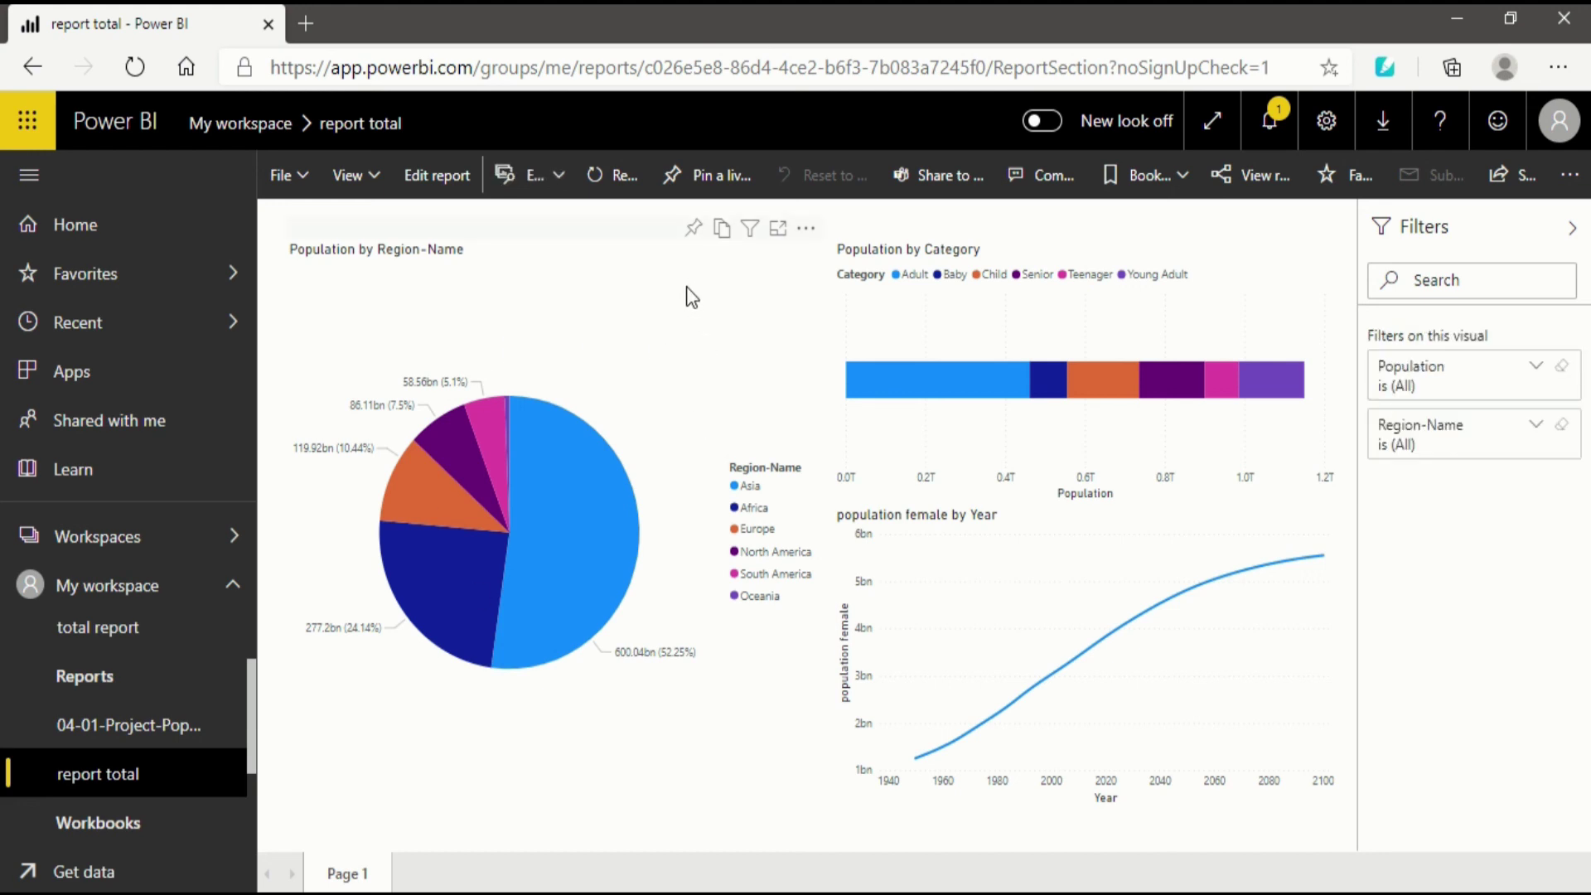
pyautogui.click(694, 240)
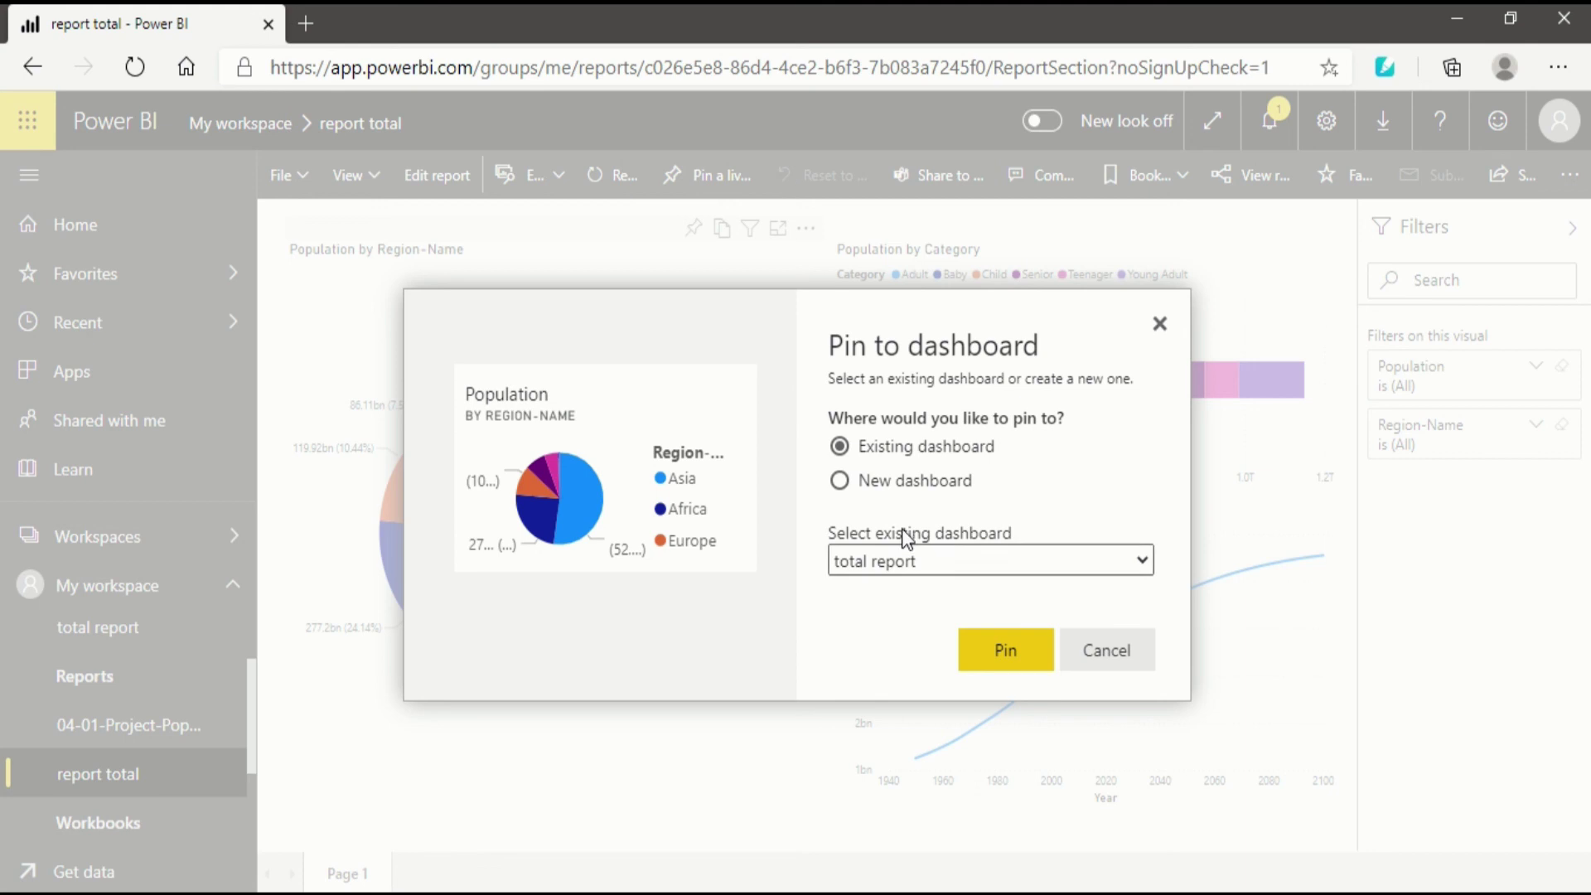
pyautogui.click(908, 487)
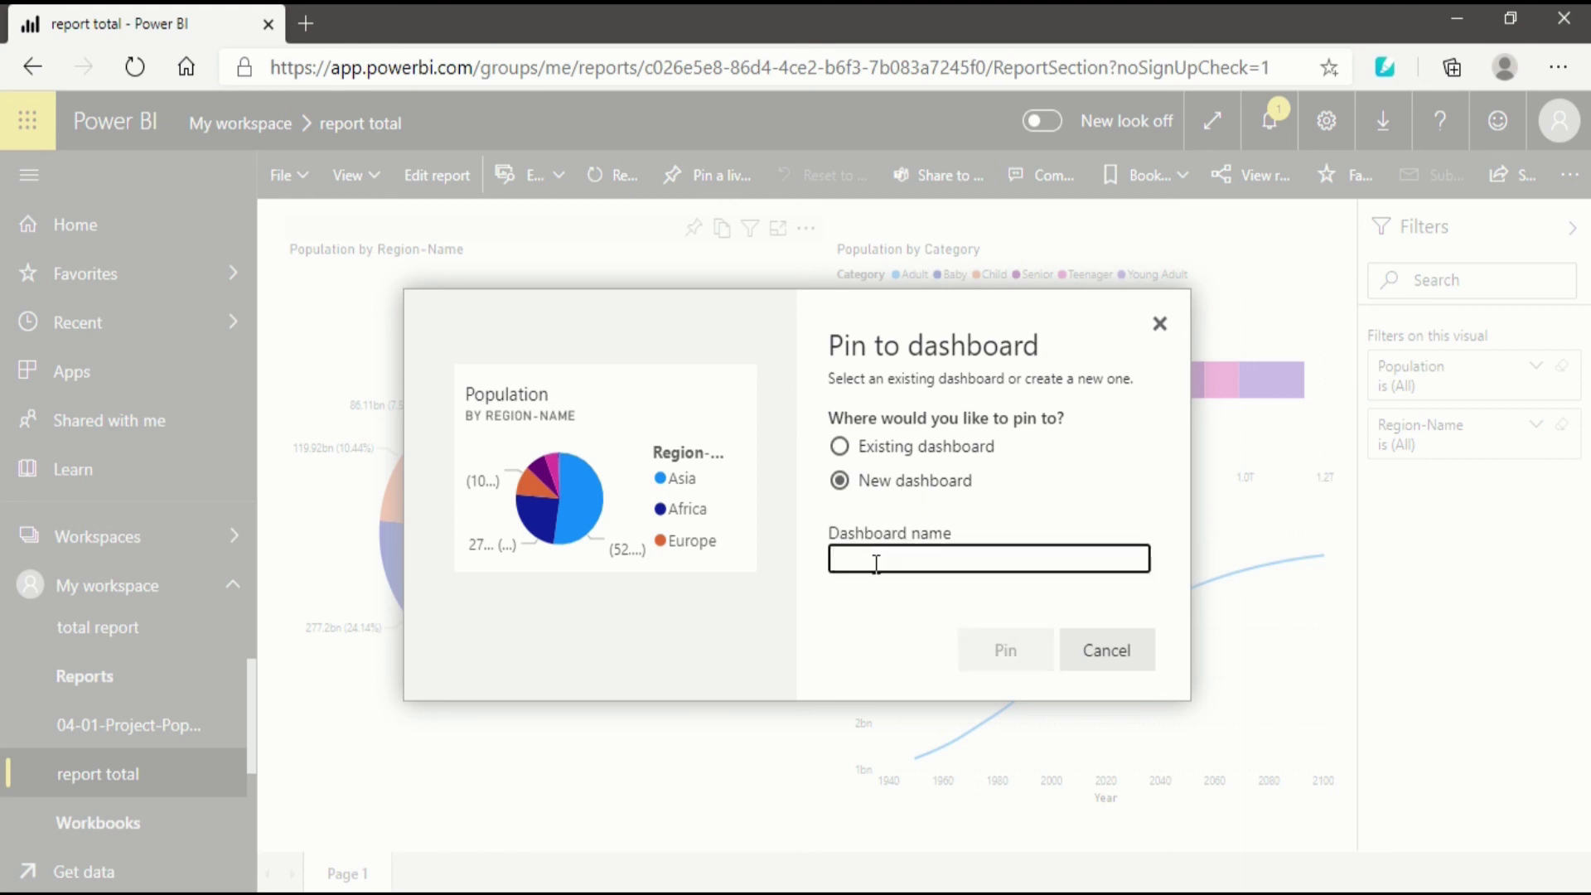
pyautogui.write('report ppe')
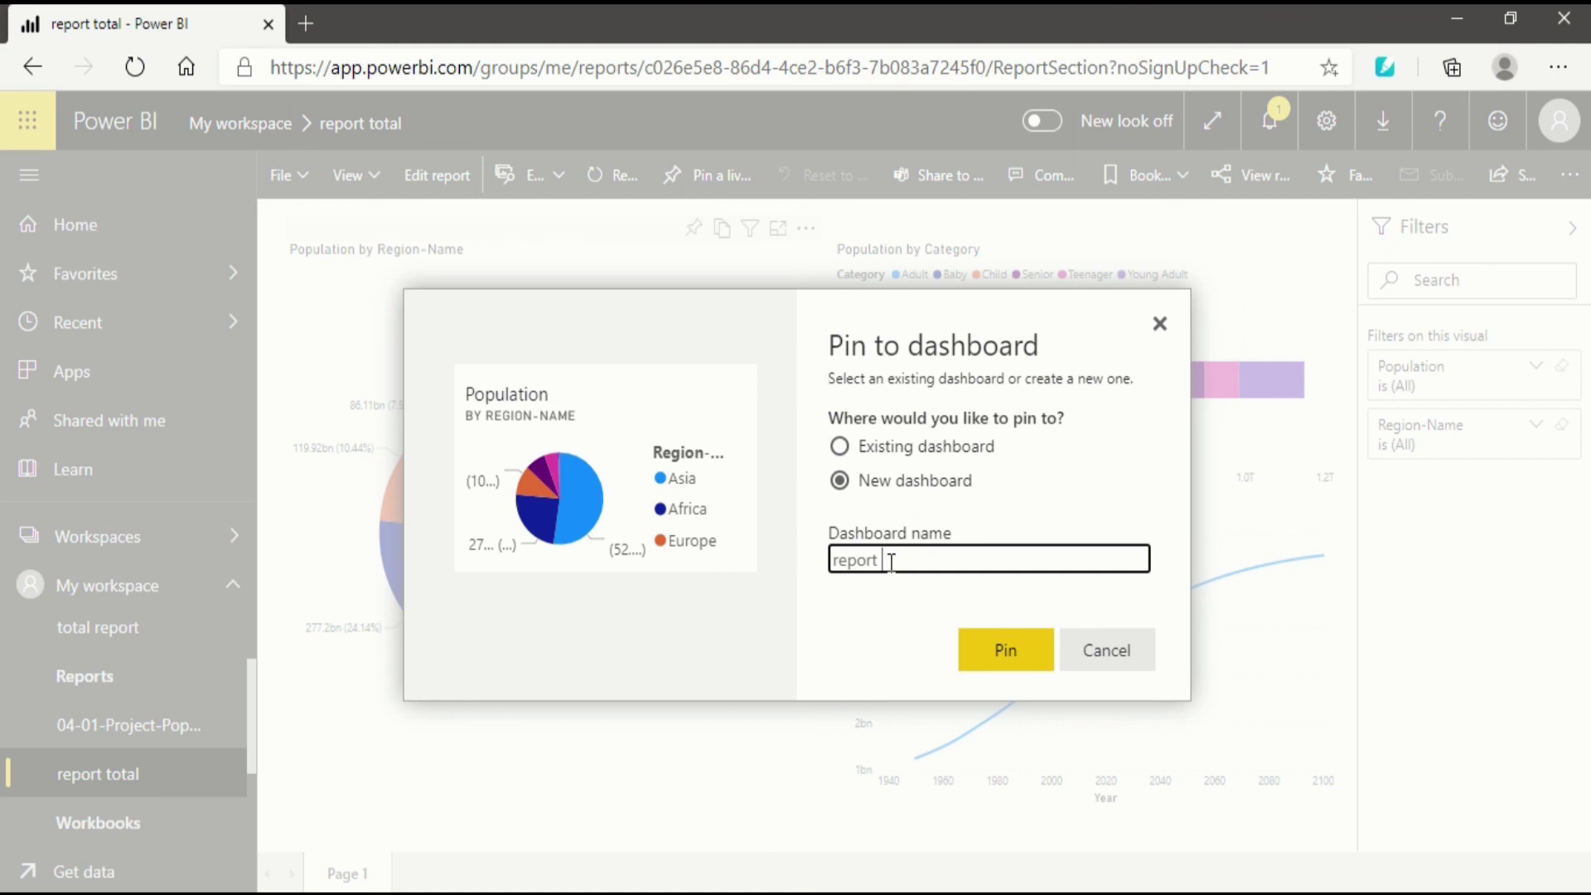
pyautogui.write('ie chart')
pyautogui.click(986, 651)
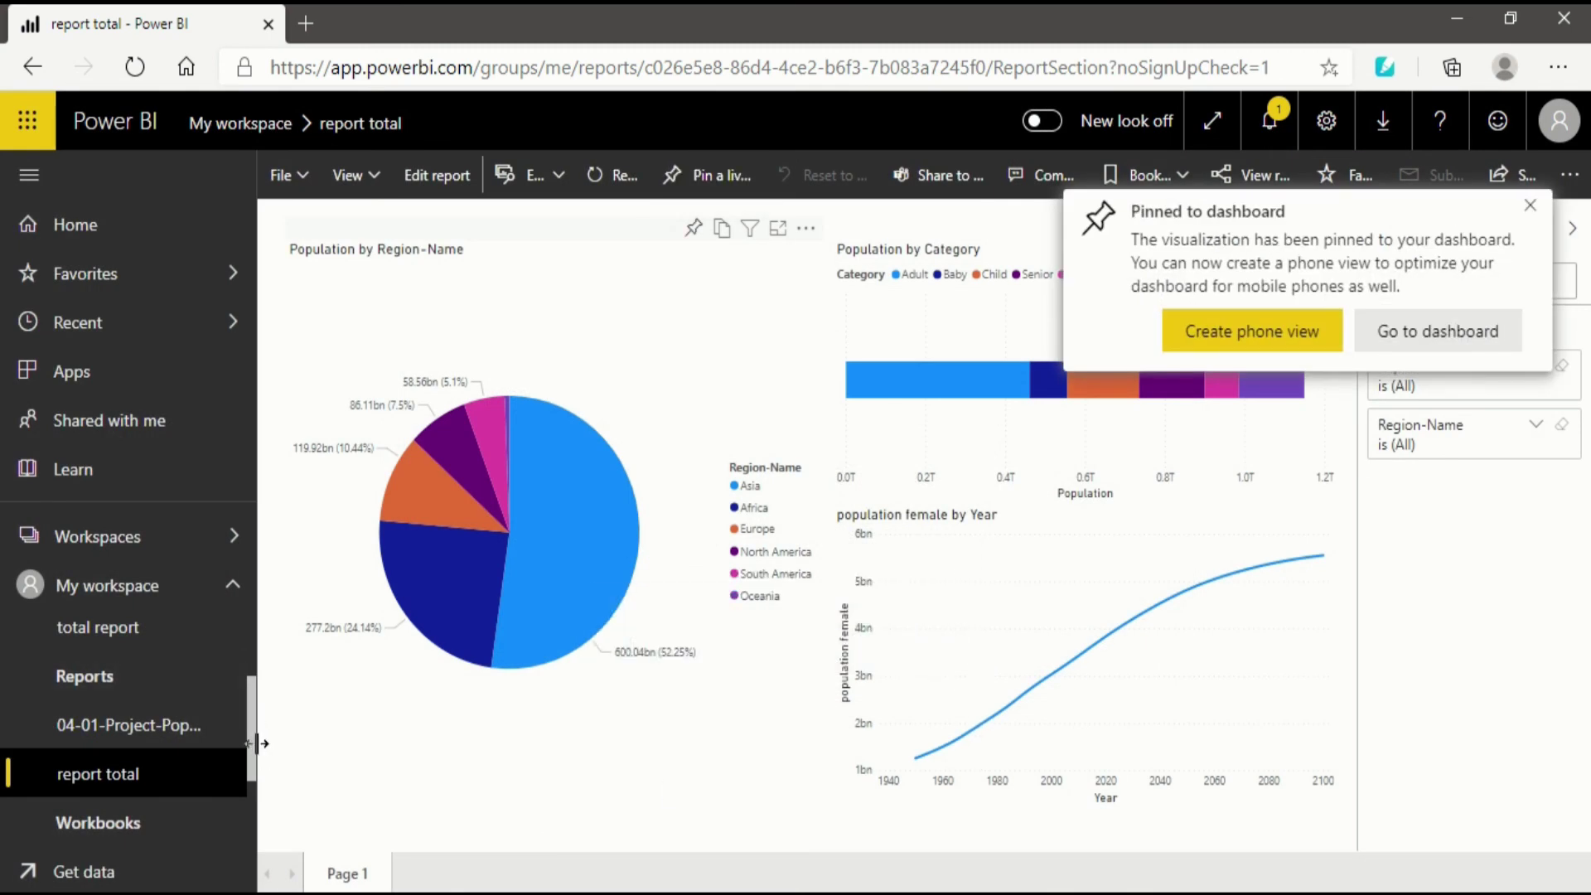
# - Open the "report pie chart" dashboard and compare it with the "total report" dashboard
pyautogui.scroll(2, 250, 706)
pyautogui.scroll(-1, 257, 709)
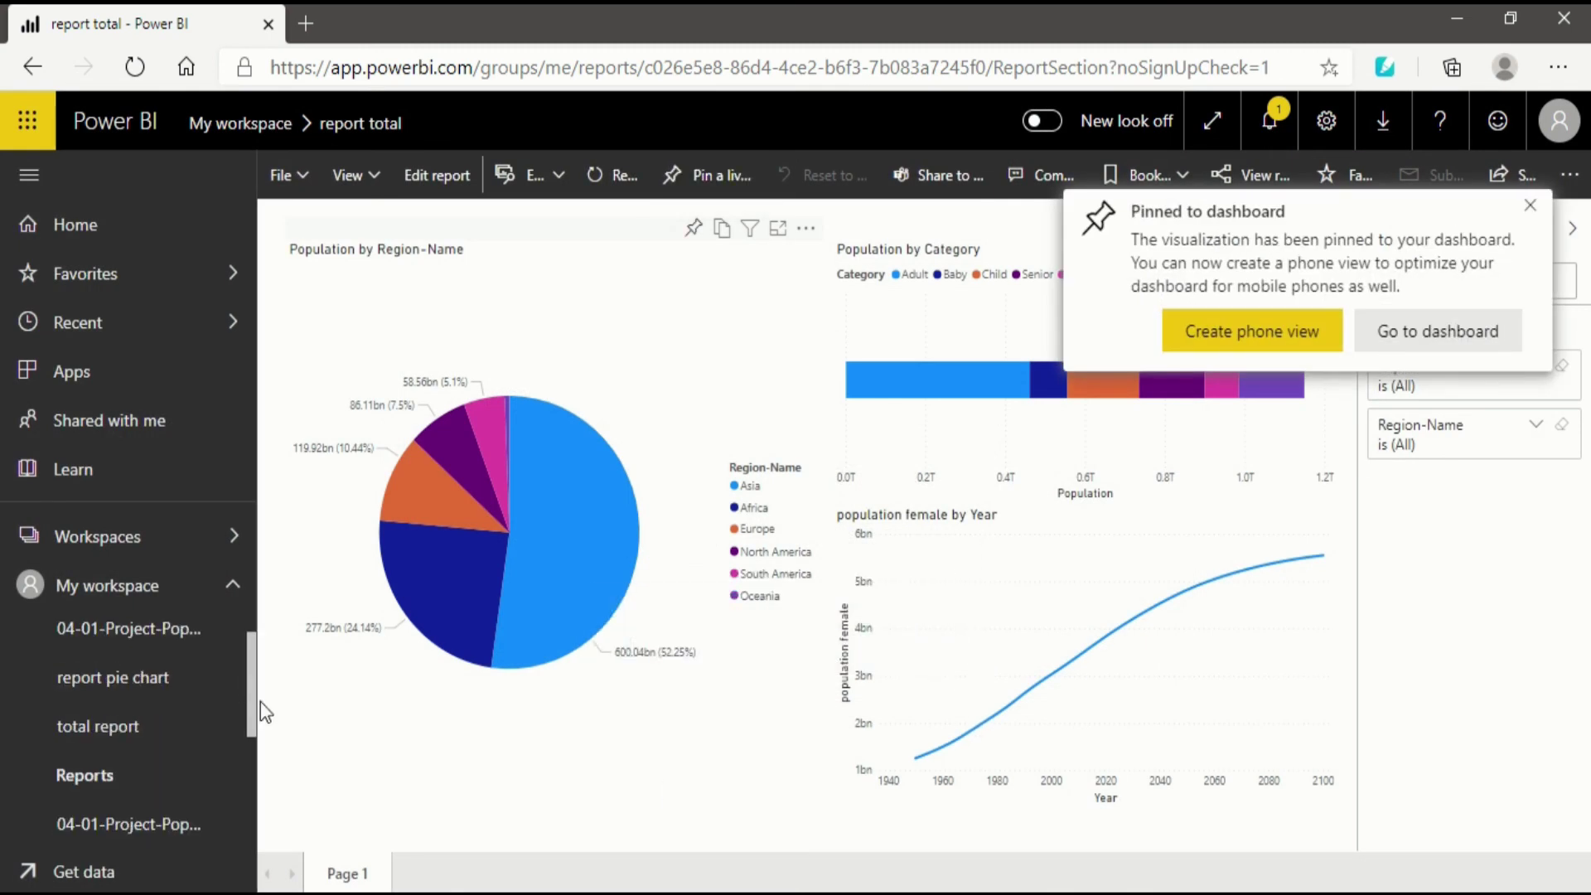
pyautogui.click(154, 692)
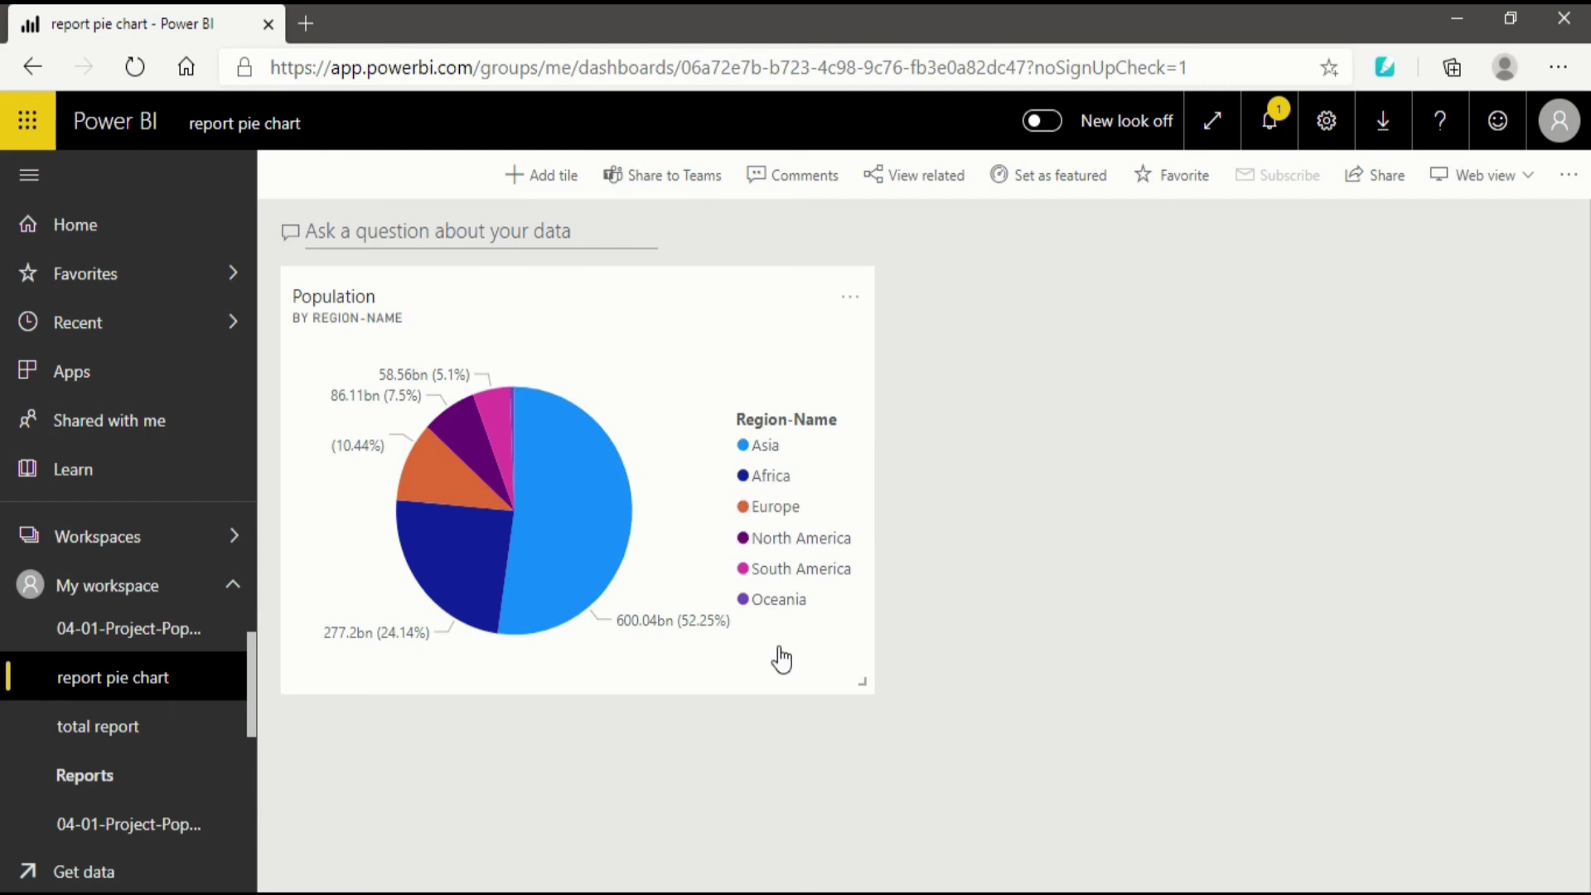
pyautogui.click(149, 740)
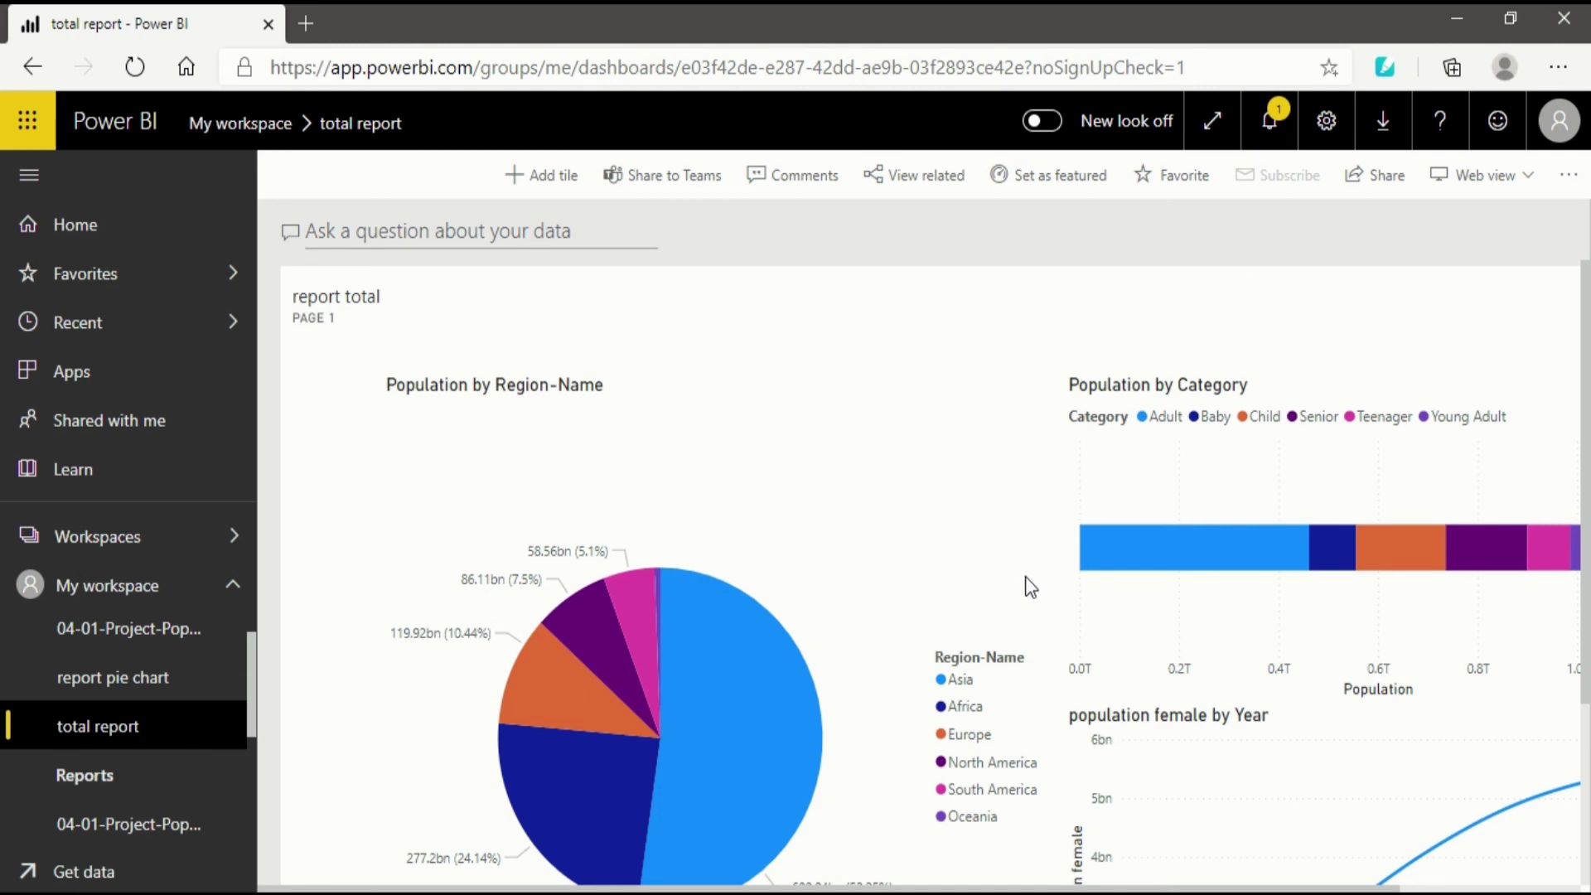
pyautogui.click(168, 679)
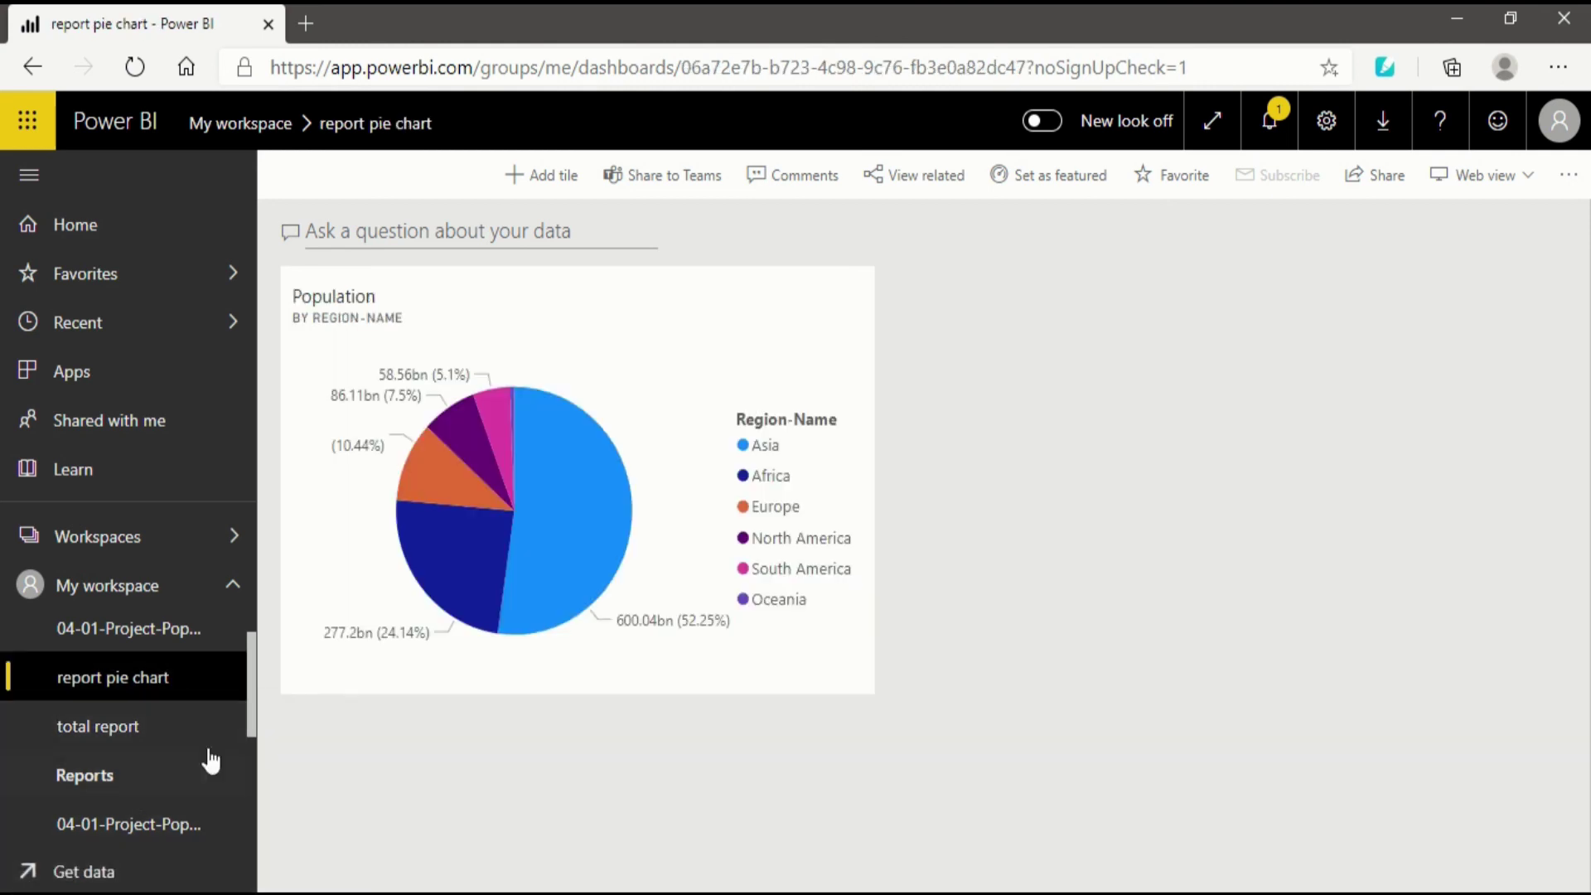
# - Look through the dashboards and reports in My workspace and reopen the "report total" report
pyautogui.moveTo(247, 698); pyautogui.dragTo(246, 758)
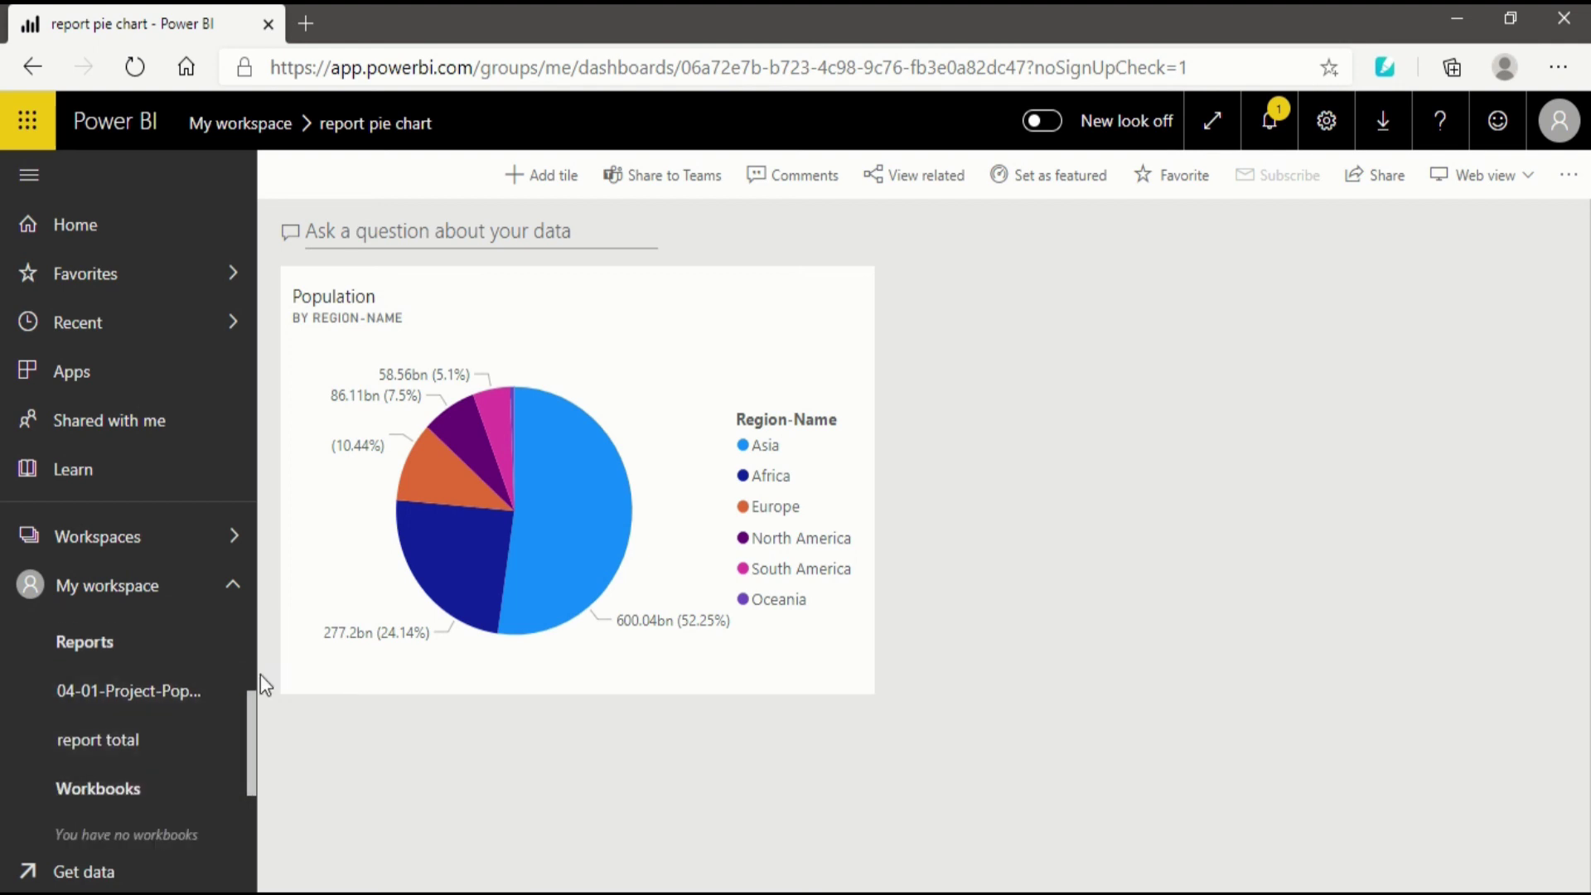
pyautogui.scroll(1, 255, 687)
pyautogui.scroll(1, 255, 687)
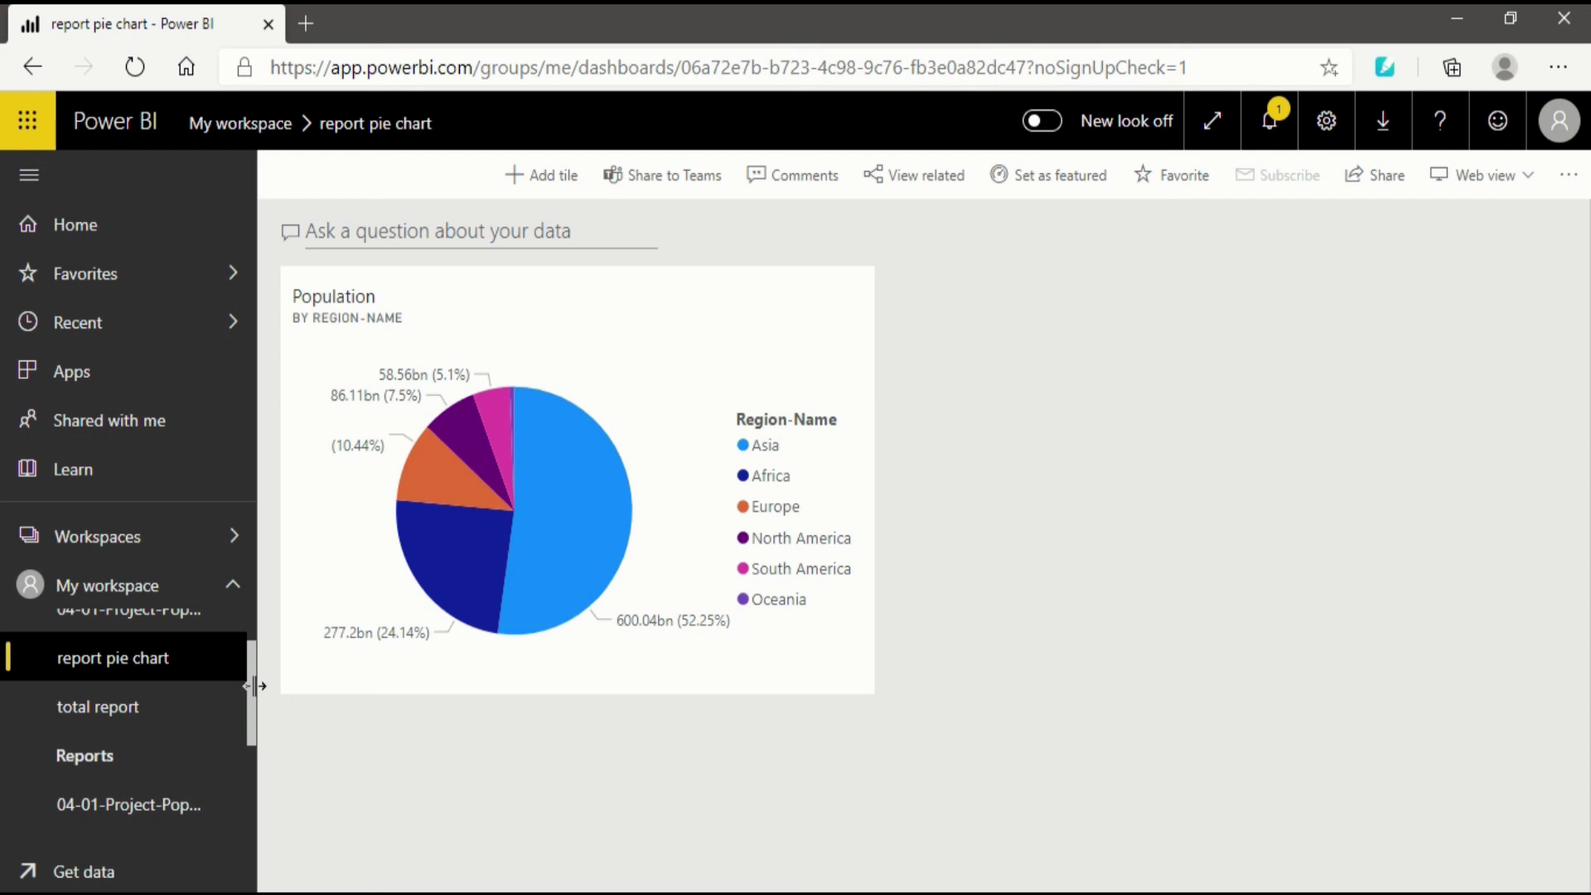
pyautogui.scroll(-1, 255, 709)
pyautogui.moveTo(255, 713); pyautogui.dragTo(255, 761)
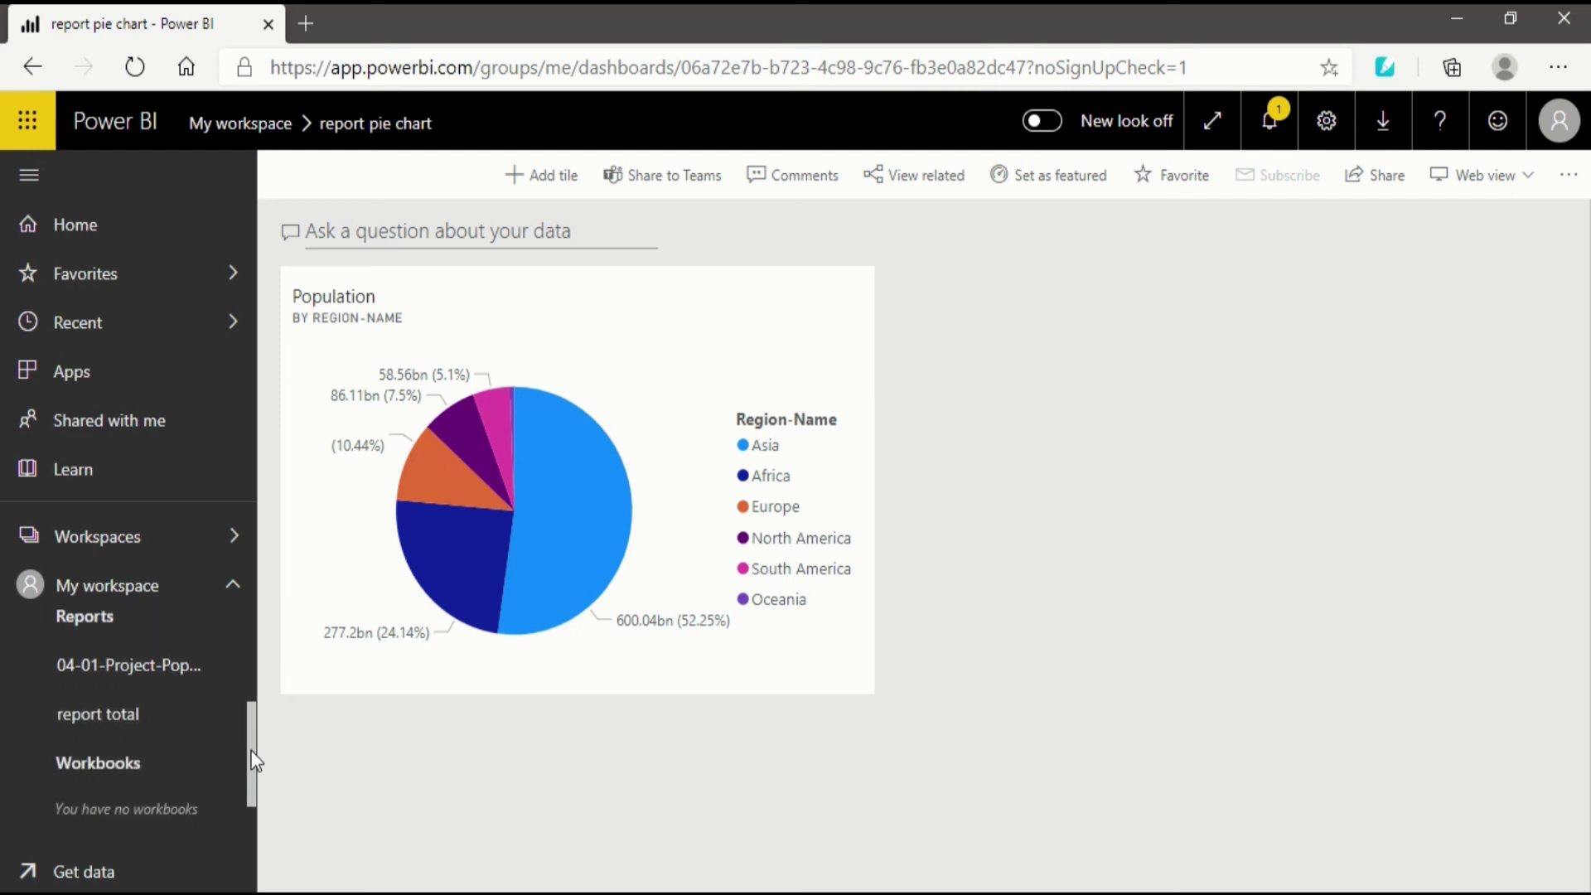
pyautogui.click(182, 732)
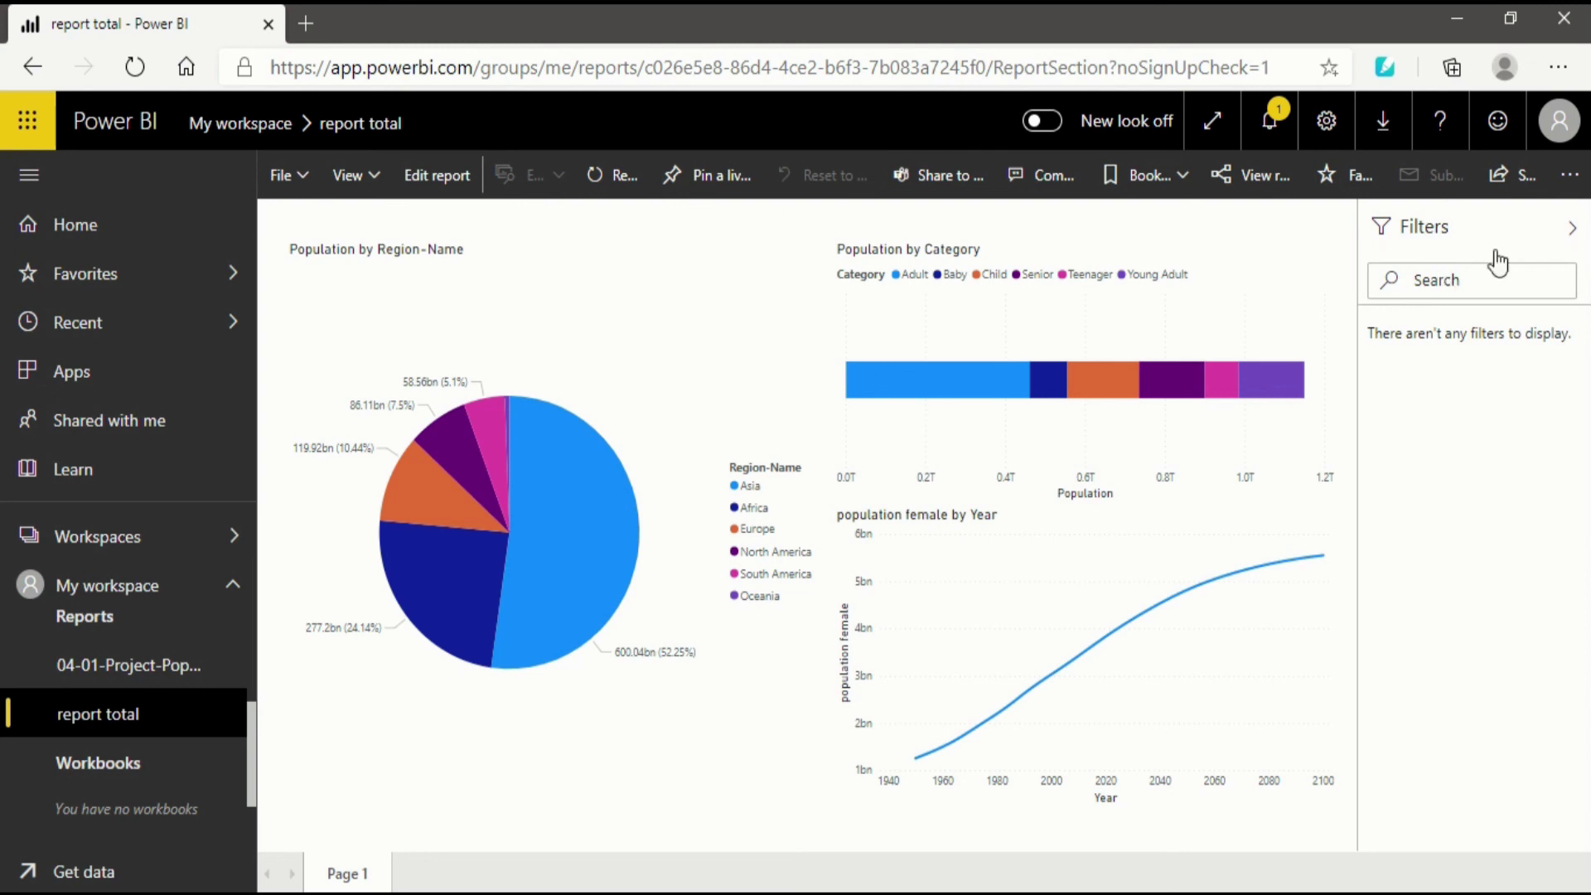
# - Inspect the Population filter options of the Population by Category chart, leaving the filter collapsed
pyautogui.click(1238, 411)
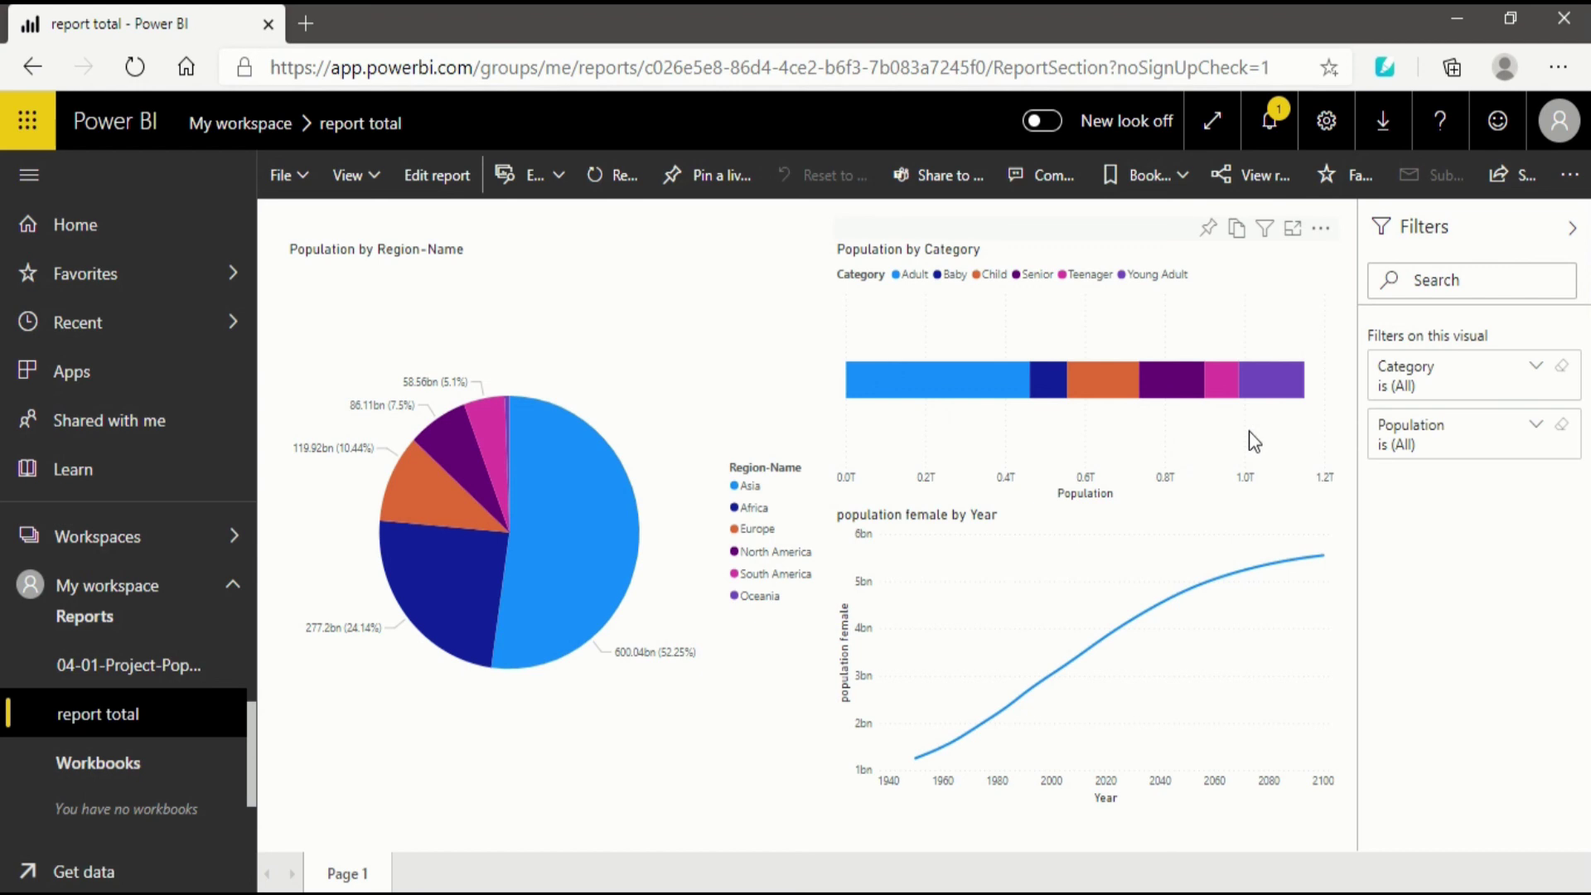
pyautogui.click(1442, 454)
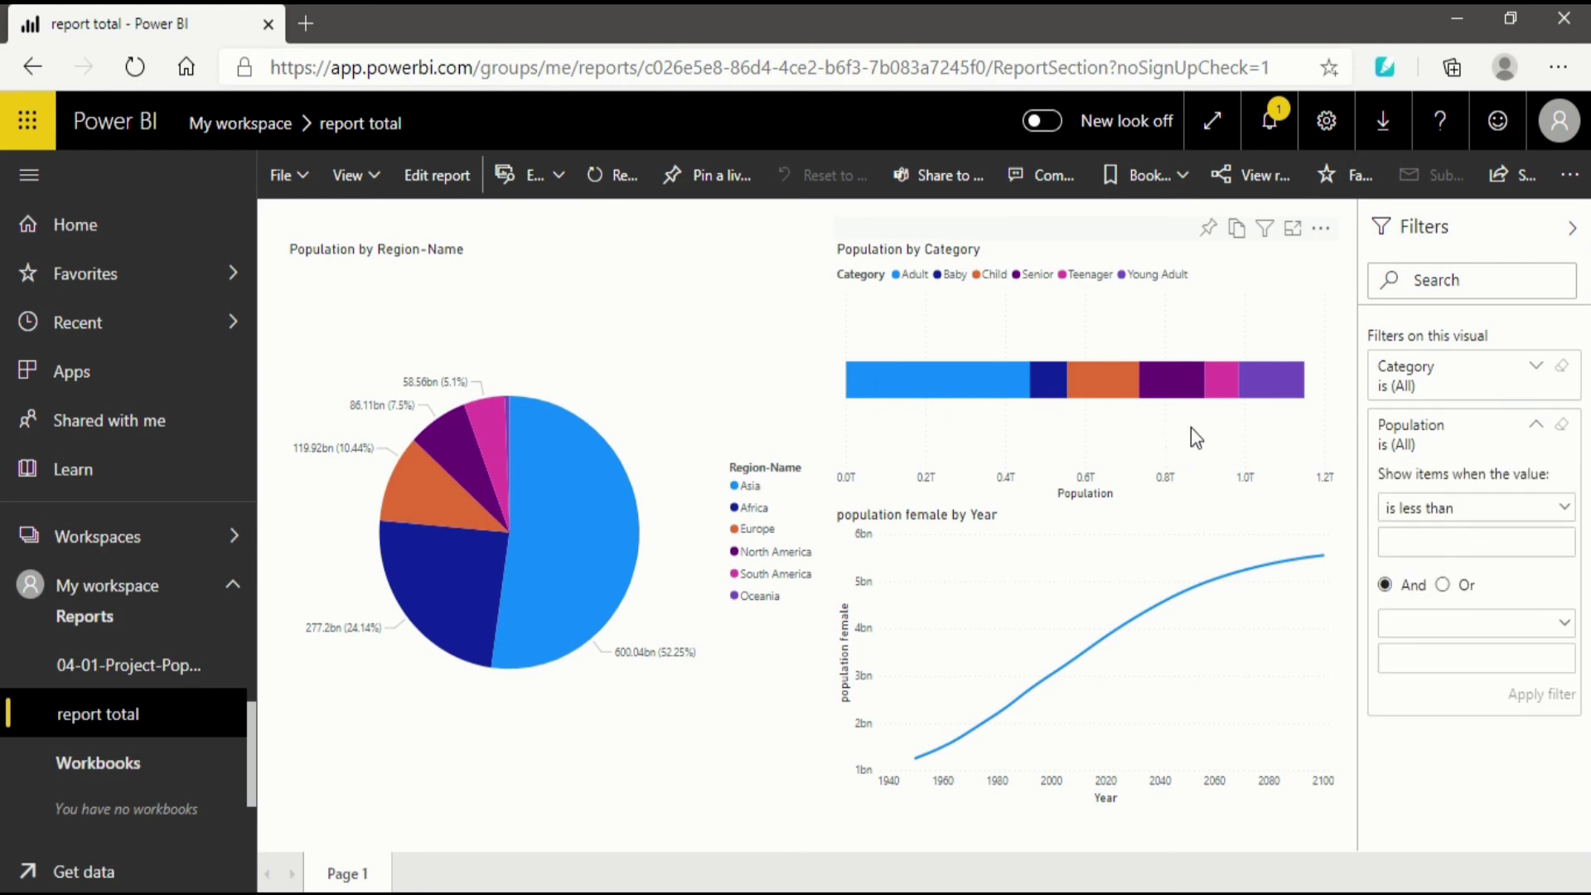
pyautogui.click(1532, 426)
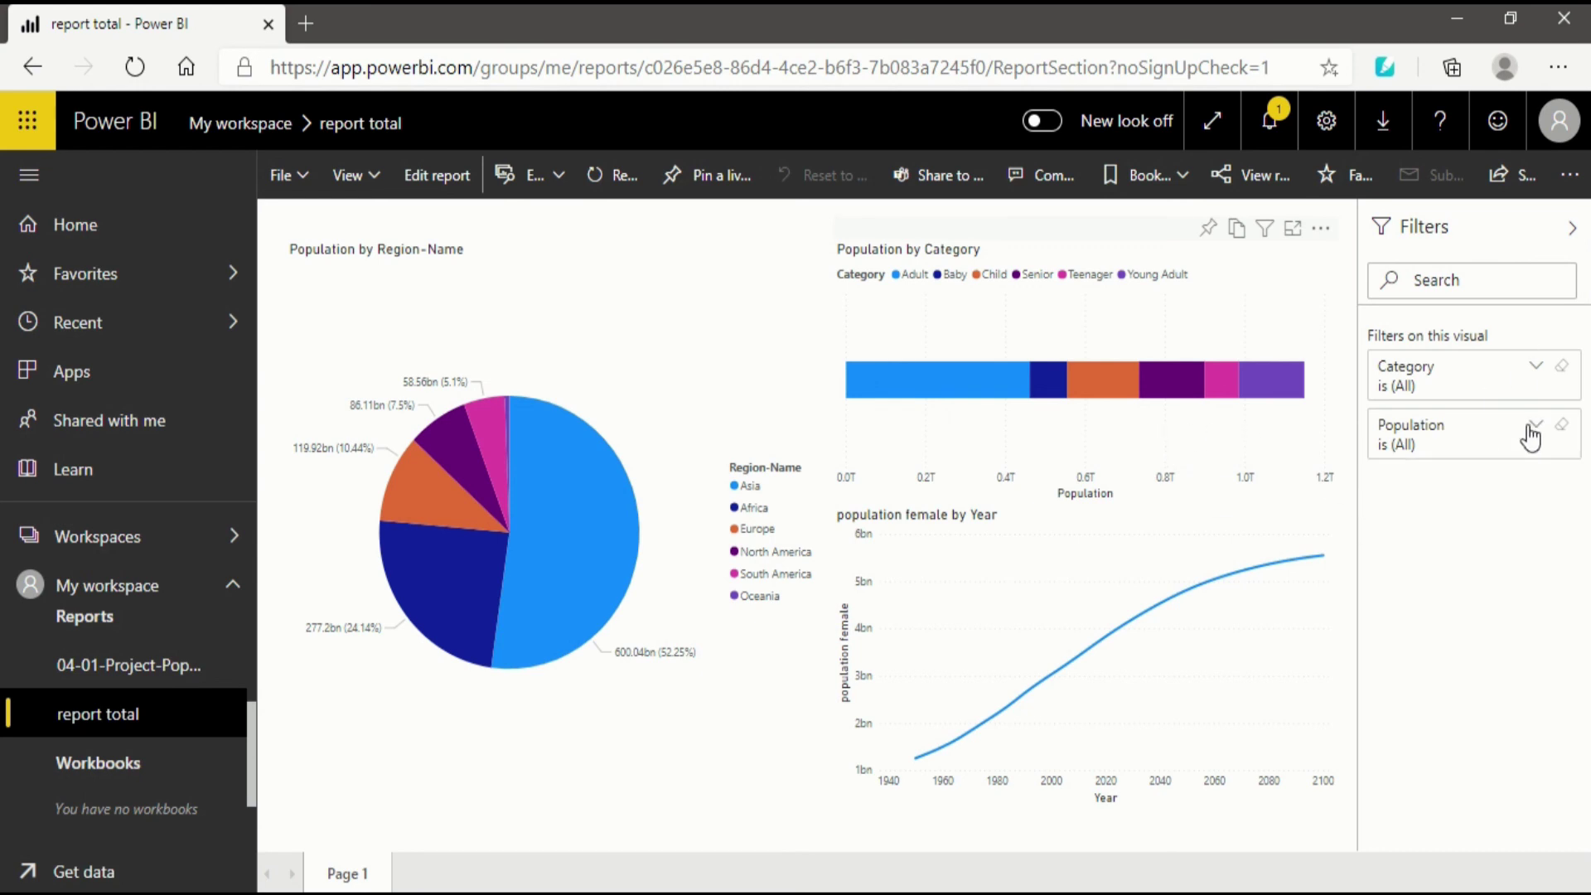